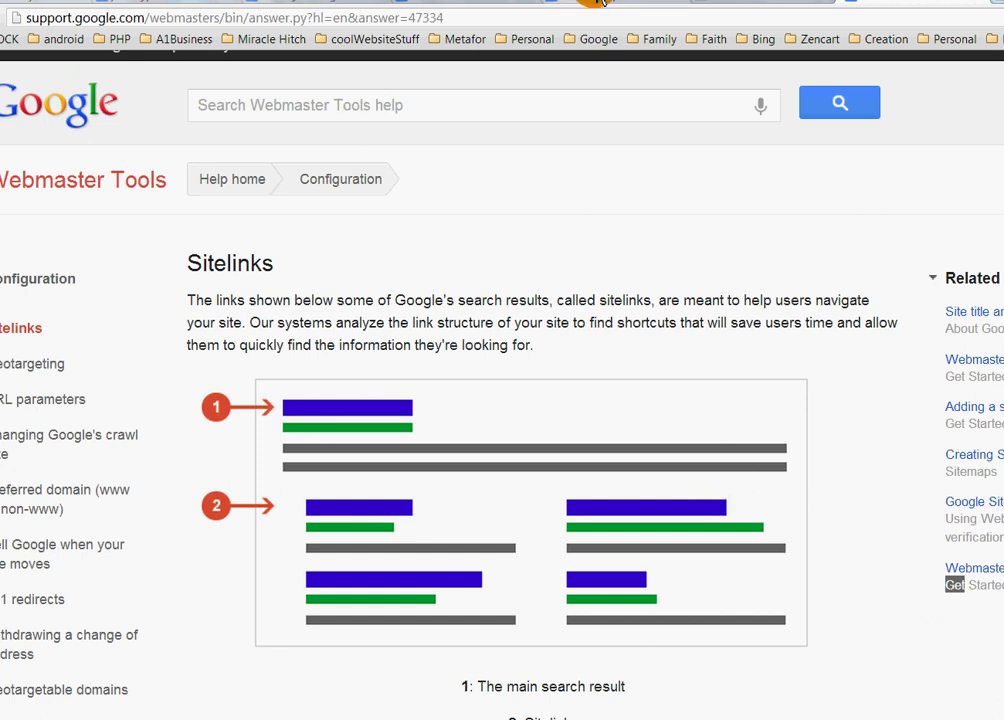
Switch to the Google results tab for a1websitepro.com.
click(470, 3)
Highlight the a1websitepro.com query, then go via Webmaster Tools Home back to the Sitelinks help article.
click(72, 114)
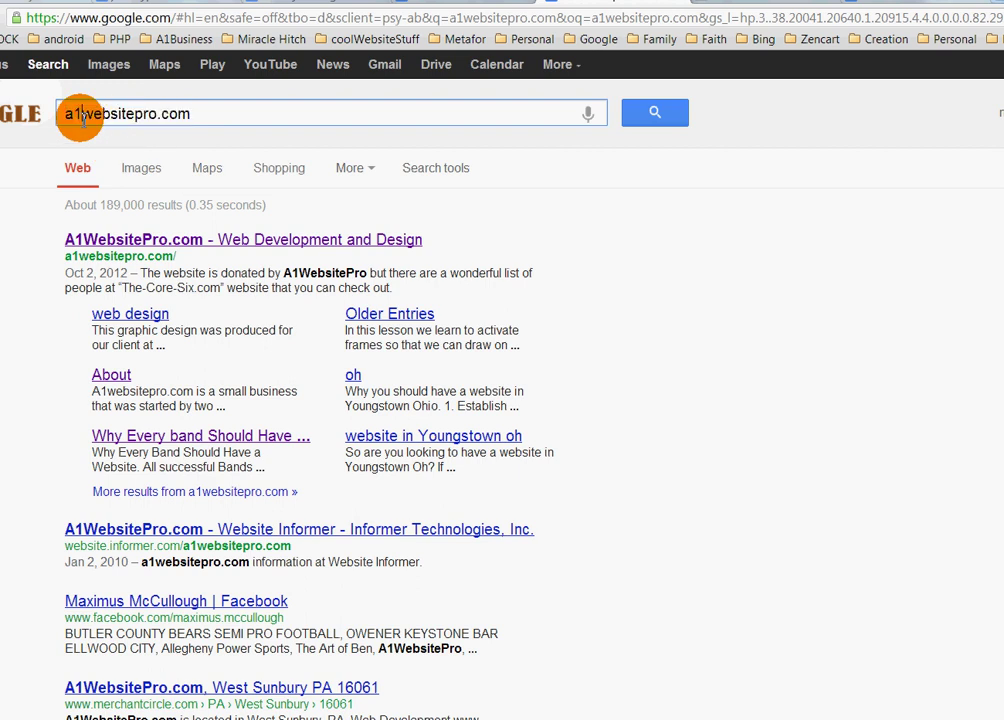
drag(70, 114, 242, 105)
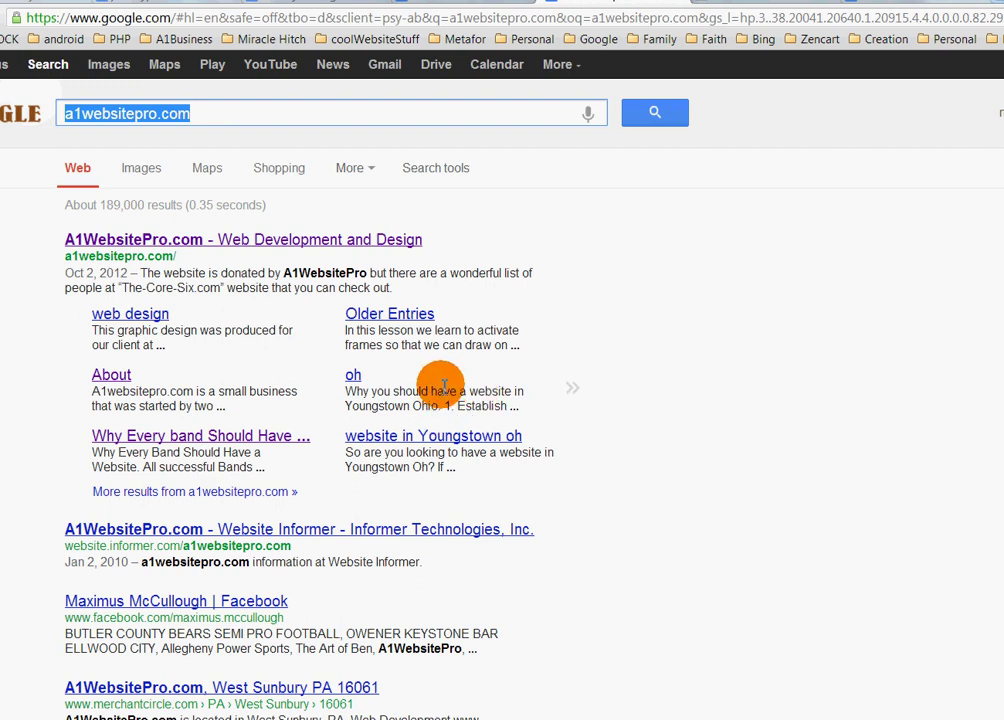
click(752, 6)
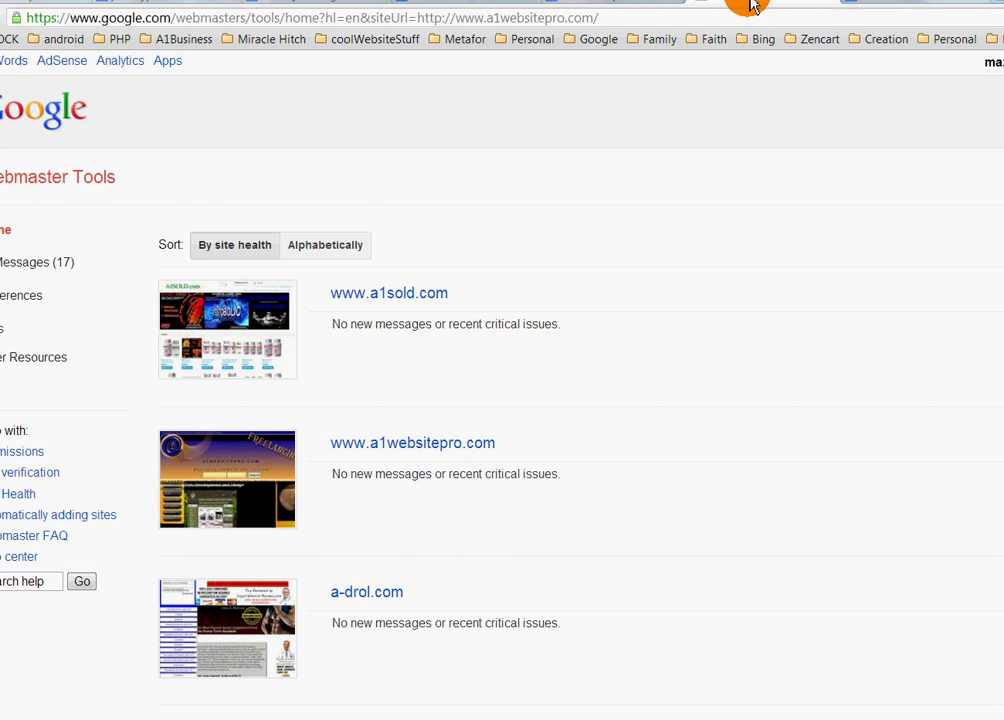
click(645, 6)
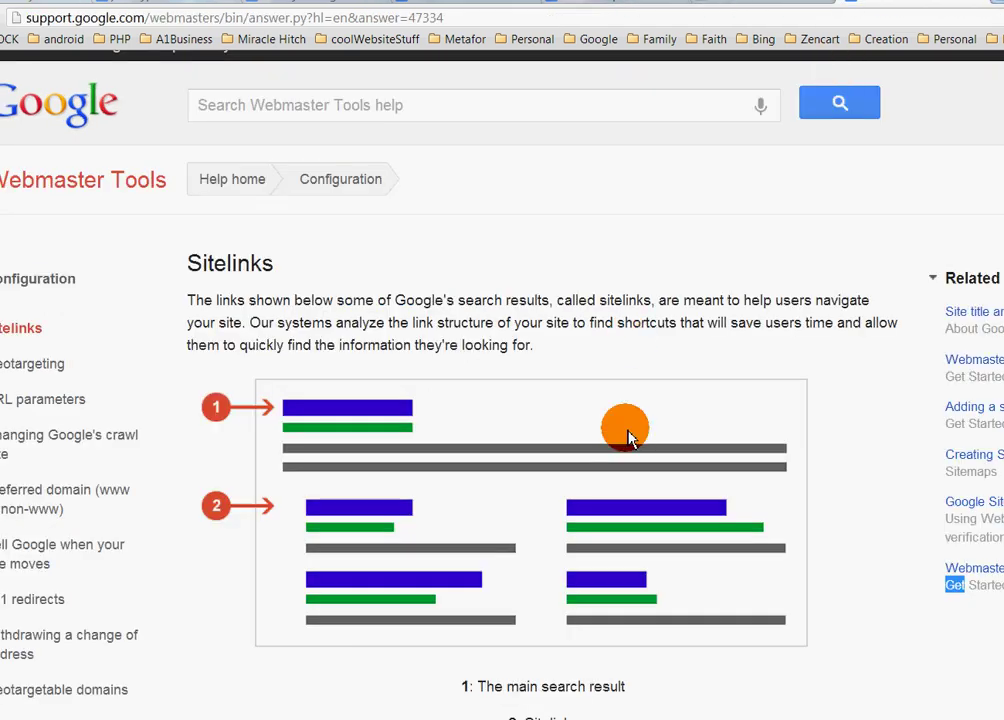
Scroll the Sitelinks help article down to the Demote a sitelink URL section and back up.
scroll(630, 450, down, 3)
scroll(638, 462, up, 3)
scroll(638, 466, down, 3)
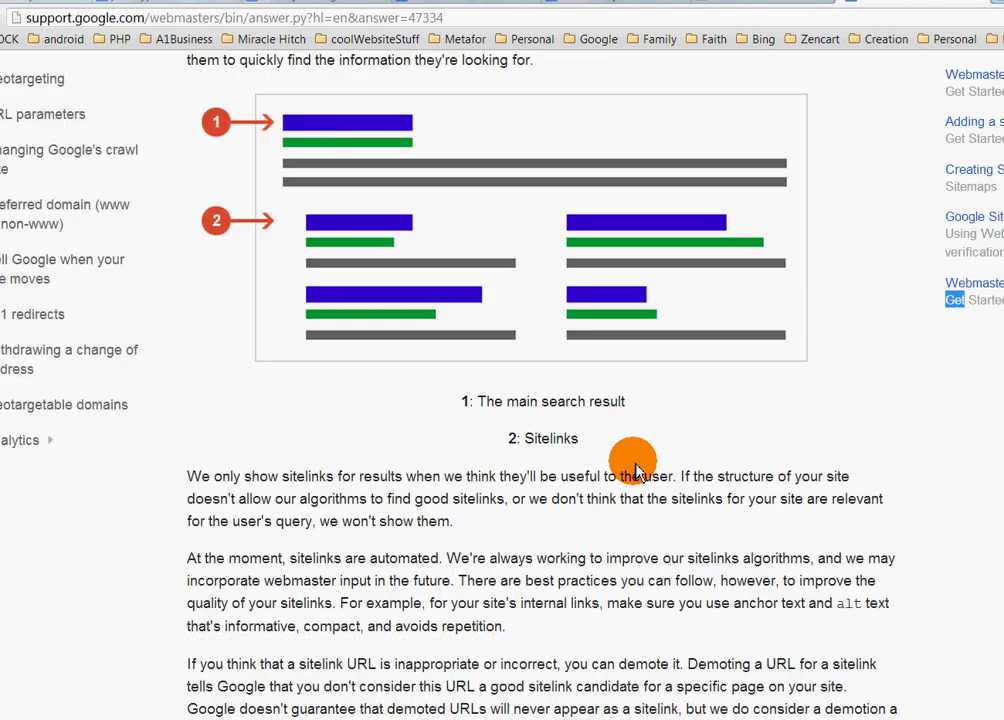
scroll(638, 470, down, 2)
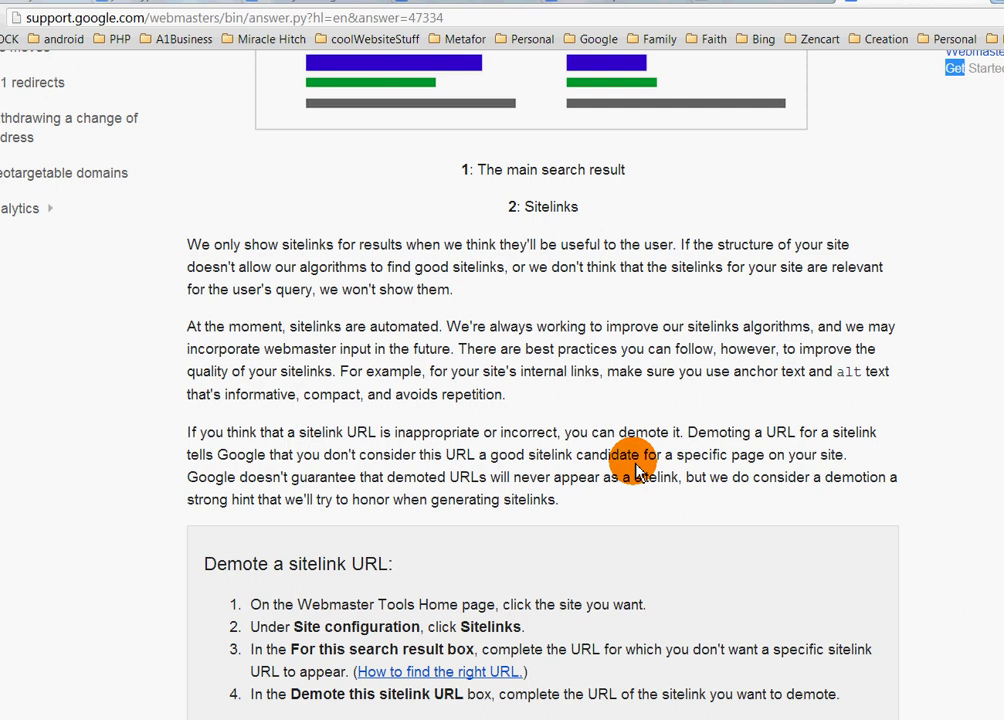
scroll(638, 466, down, 2)
scroll(650, 464, up, 5)
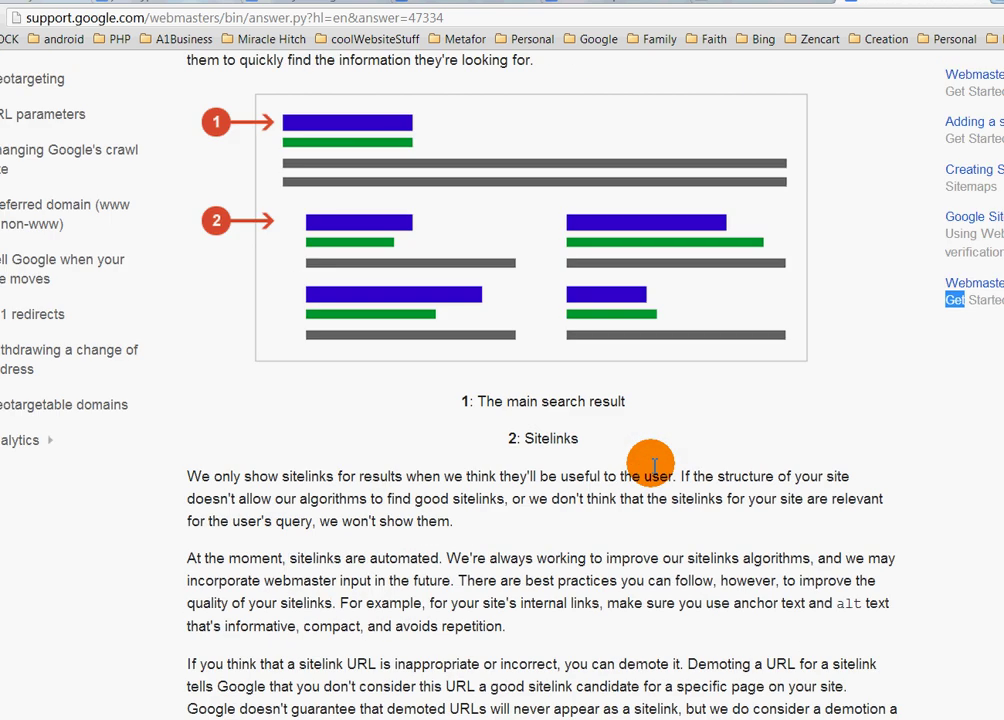
scroll(652, 464, up, 3)
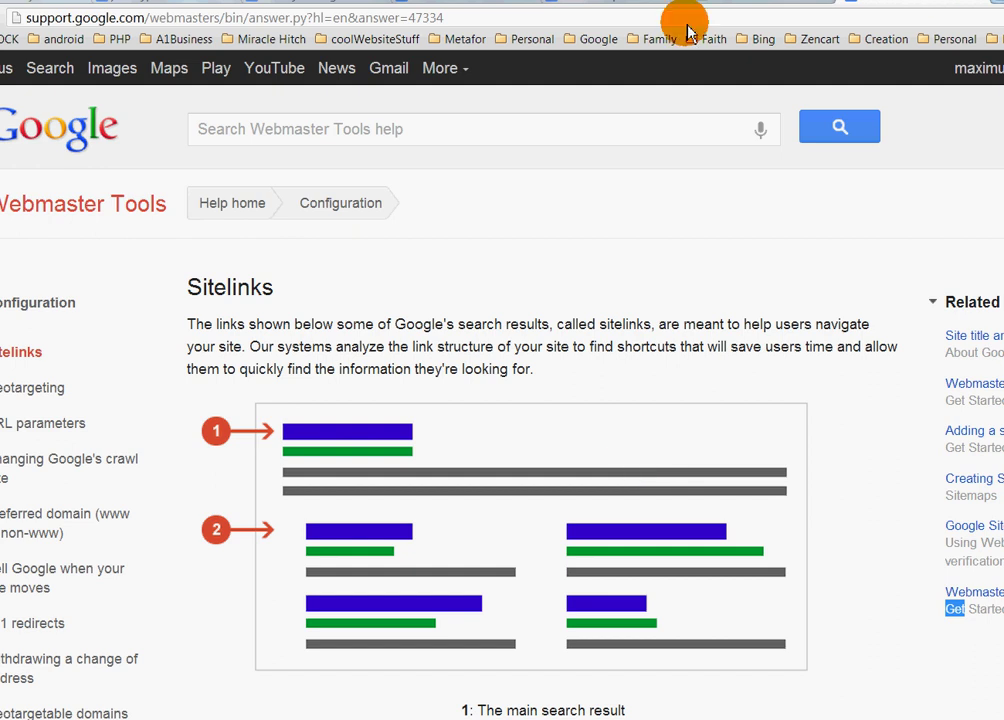
On the jeremypenn.com results, highlight the one-line sitelinks: Encaustic & Mixed Media, Contact, Subscribe, Press.
click(150, 3)
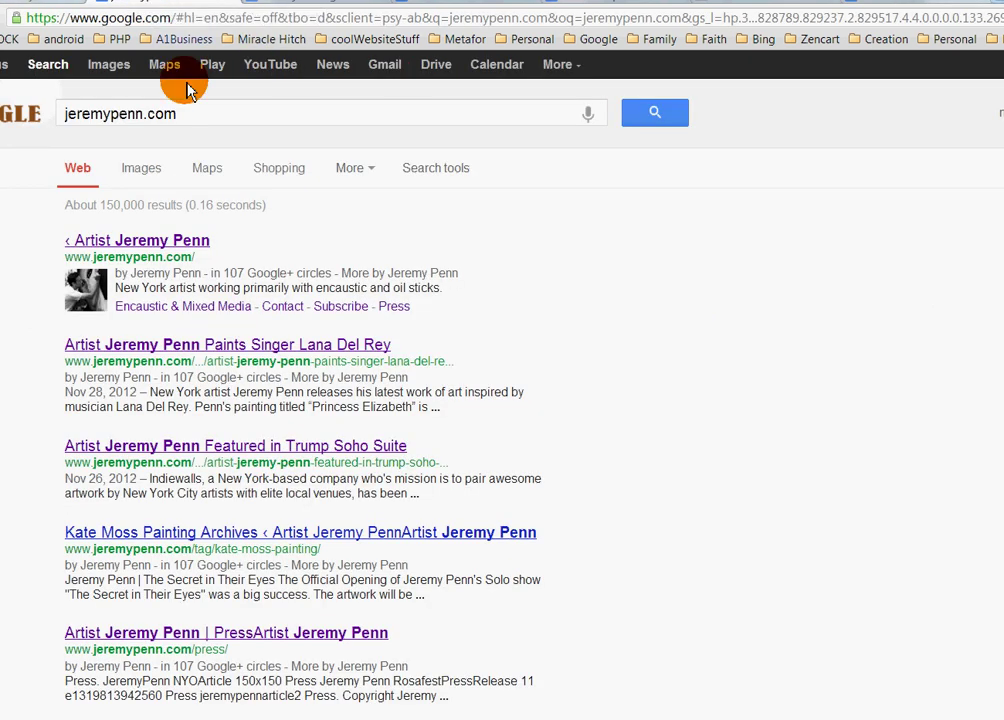
drag(430, 314, 113, 322)
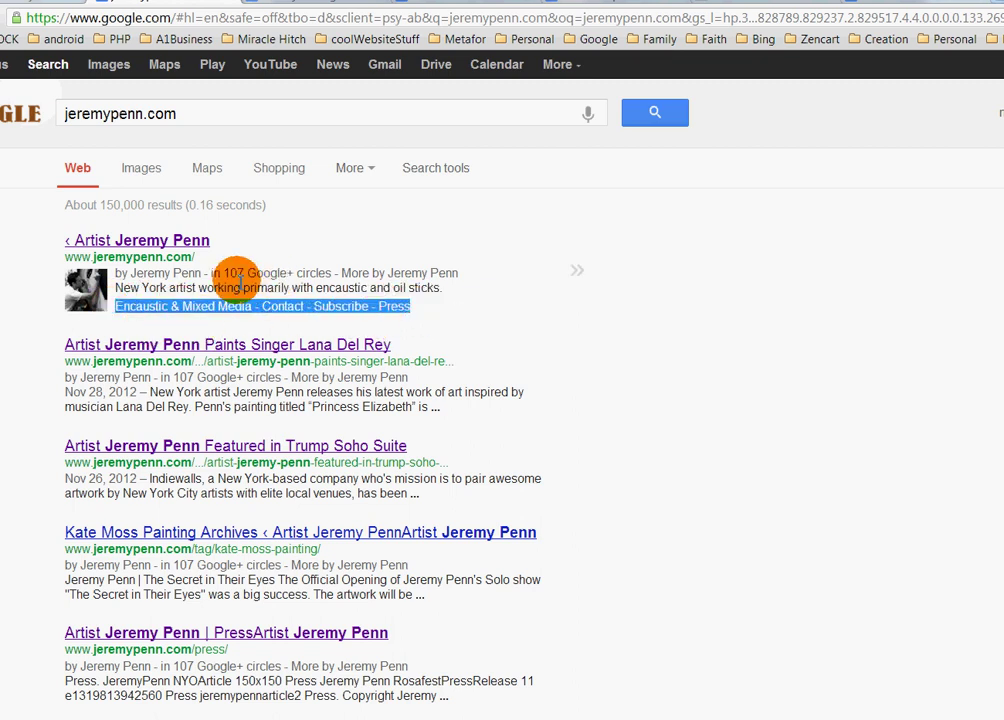
click(212, 284)
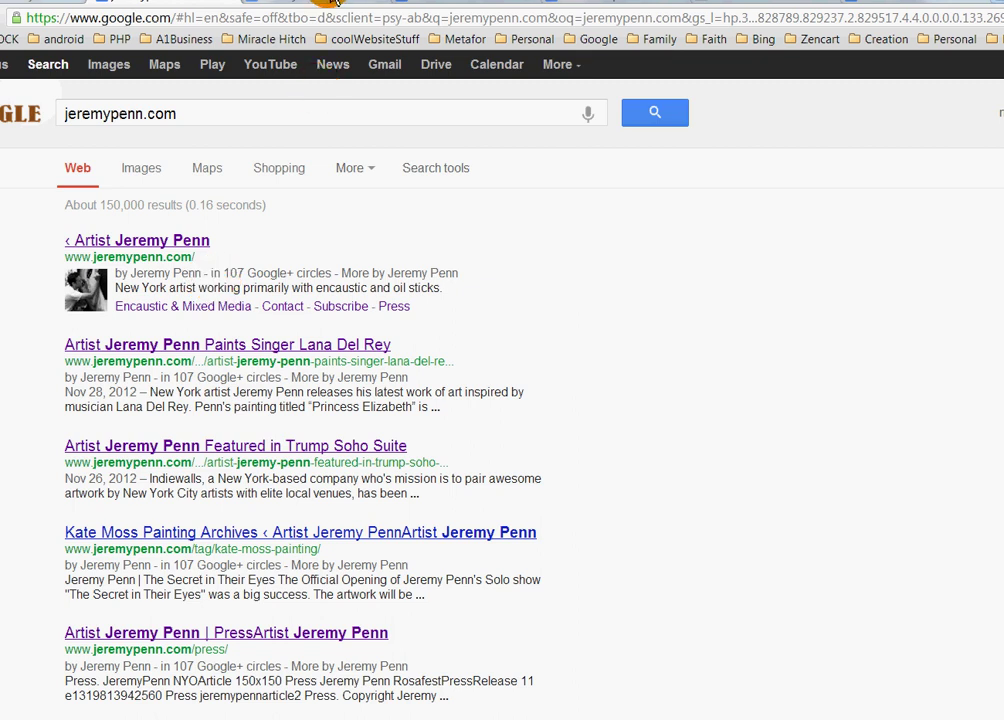
click(255, 4)
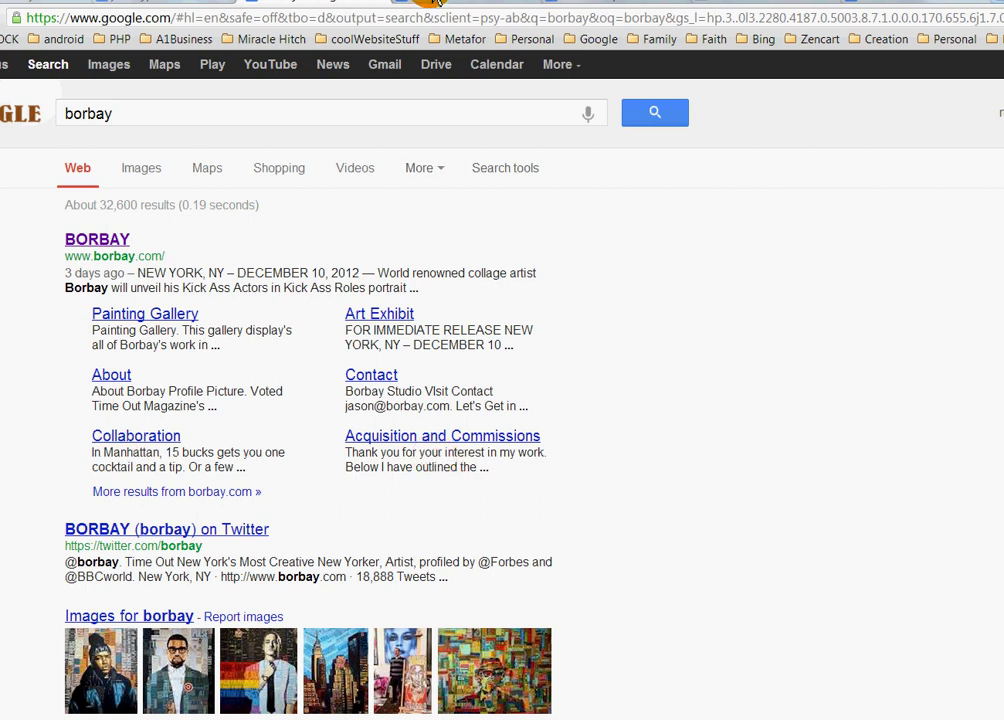
Compare the six borbay search sitelinks with the borbay.com site, ending on borbay.com.
click(437, 3)
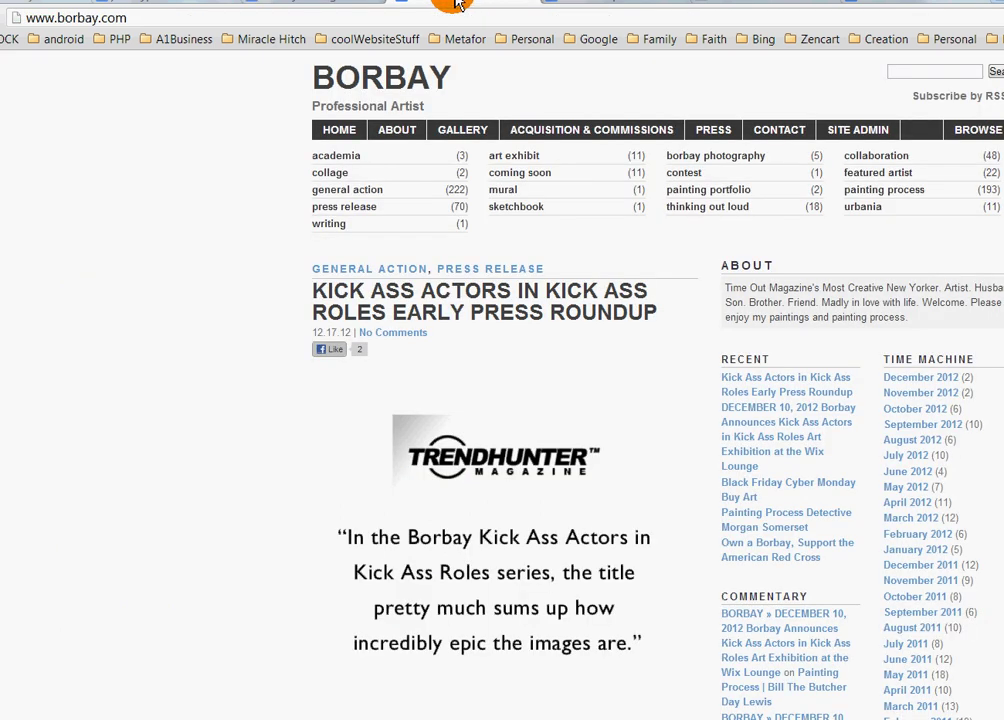
click(293, 2)
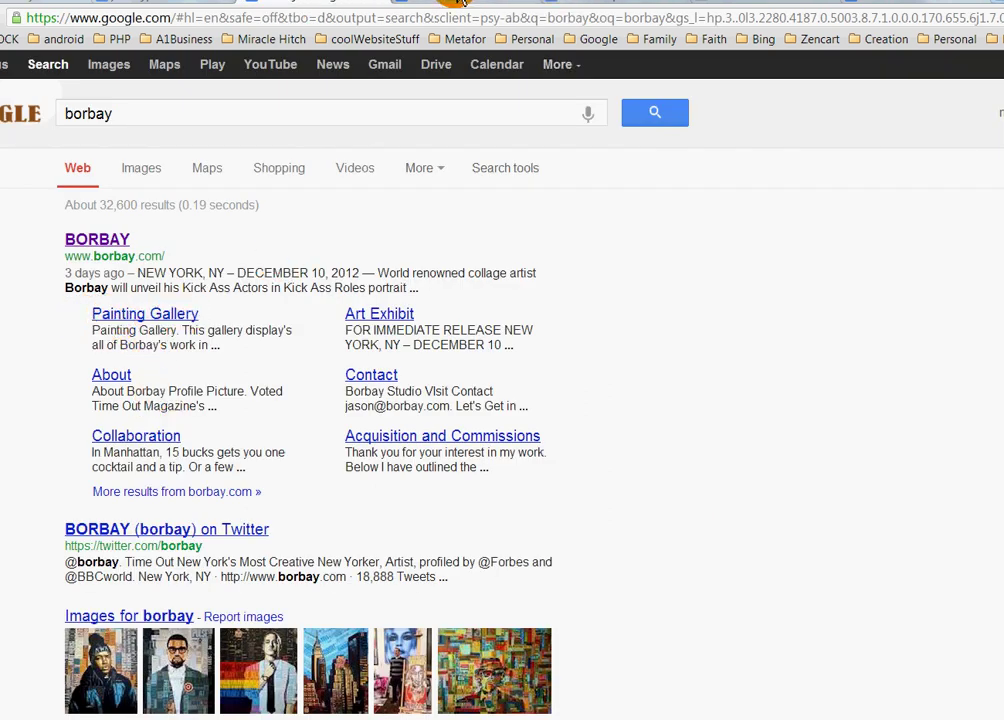
click(461, 2)
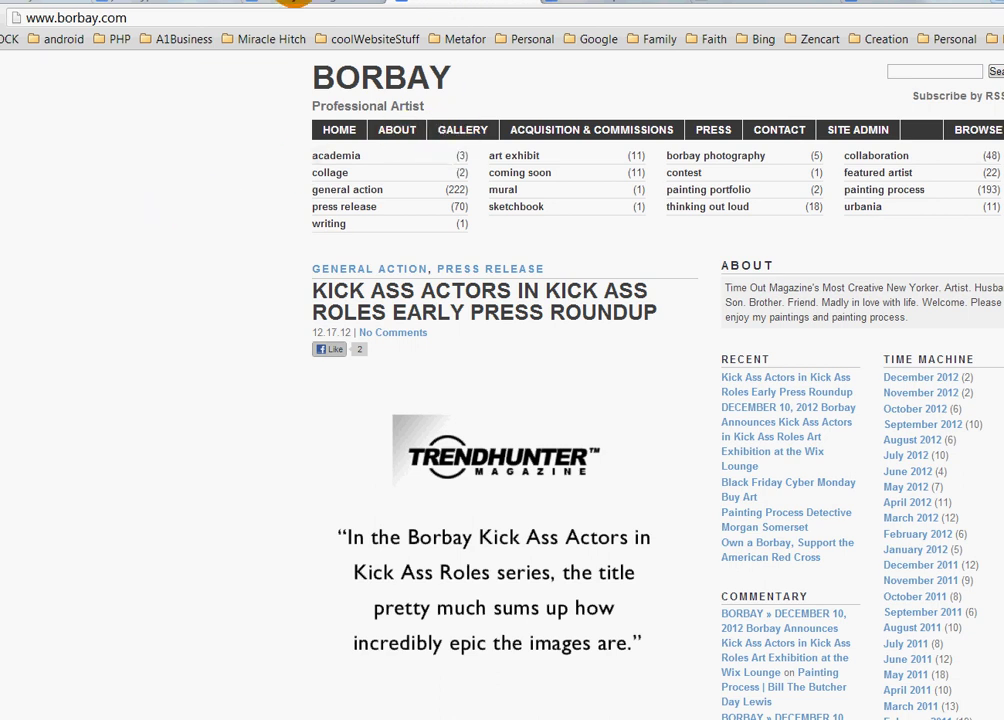
click(289, 3)
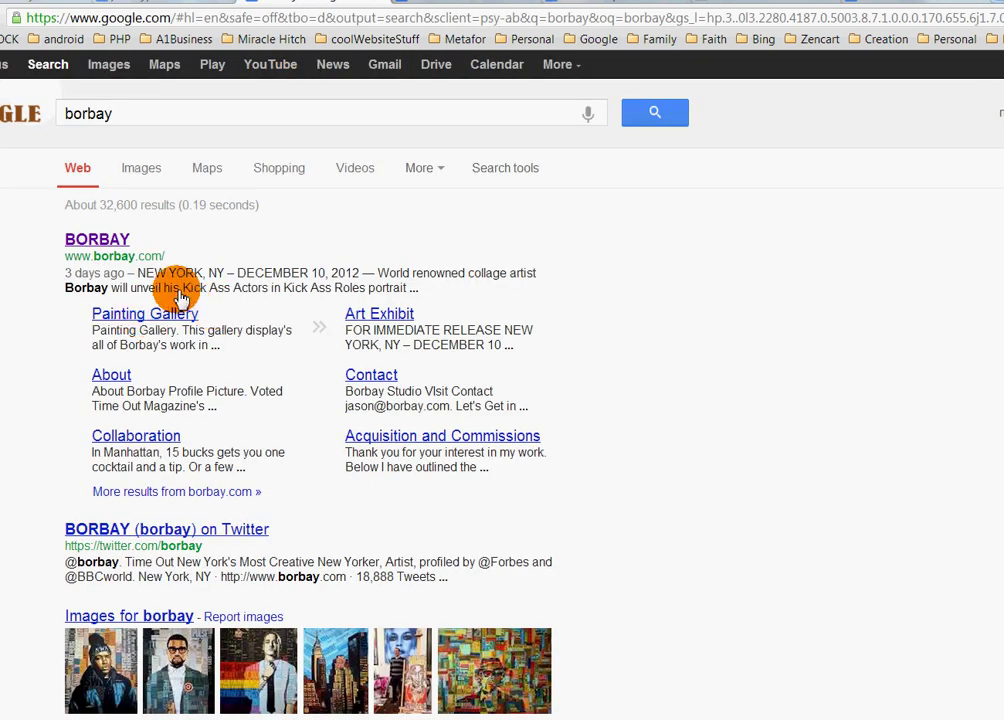
click(463, 2)
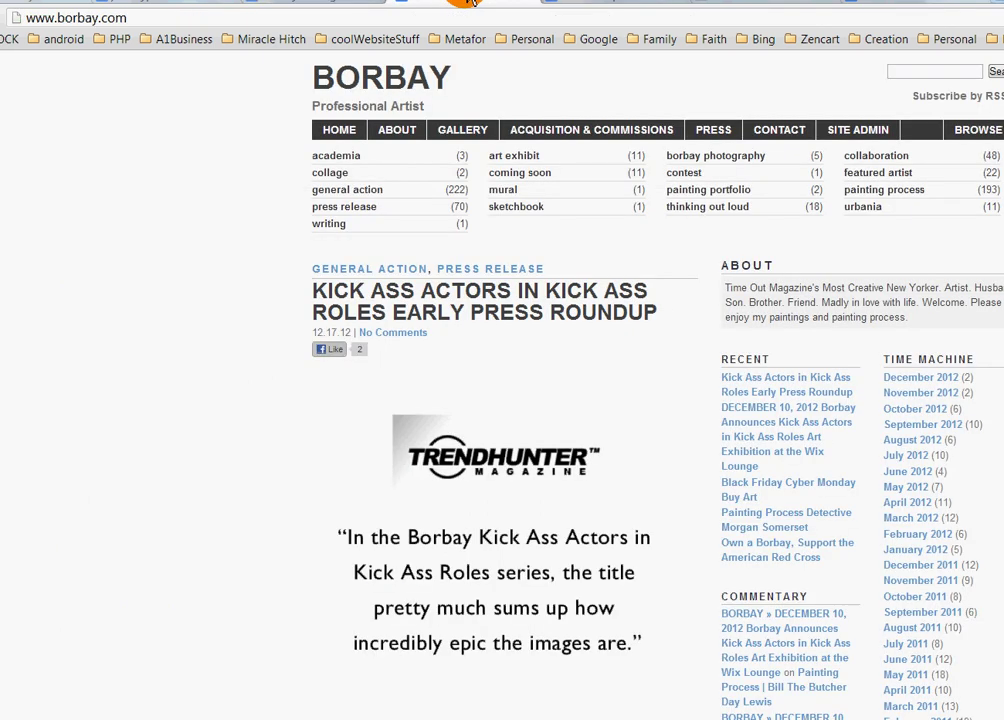
Inspect the borbay.com GALLERY link's href in DevTools, then return to the borbay results.
right_click(459, 137)
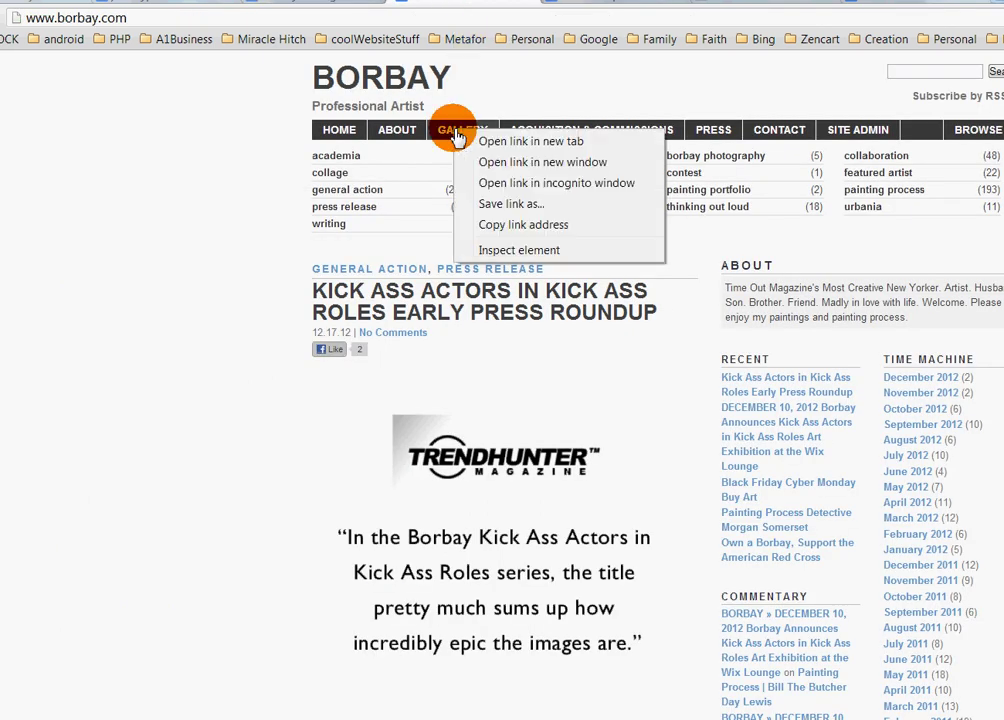
click(516, 249)
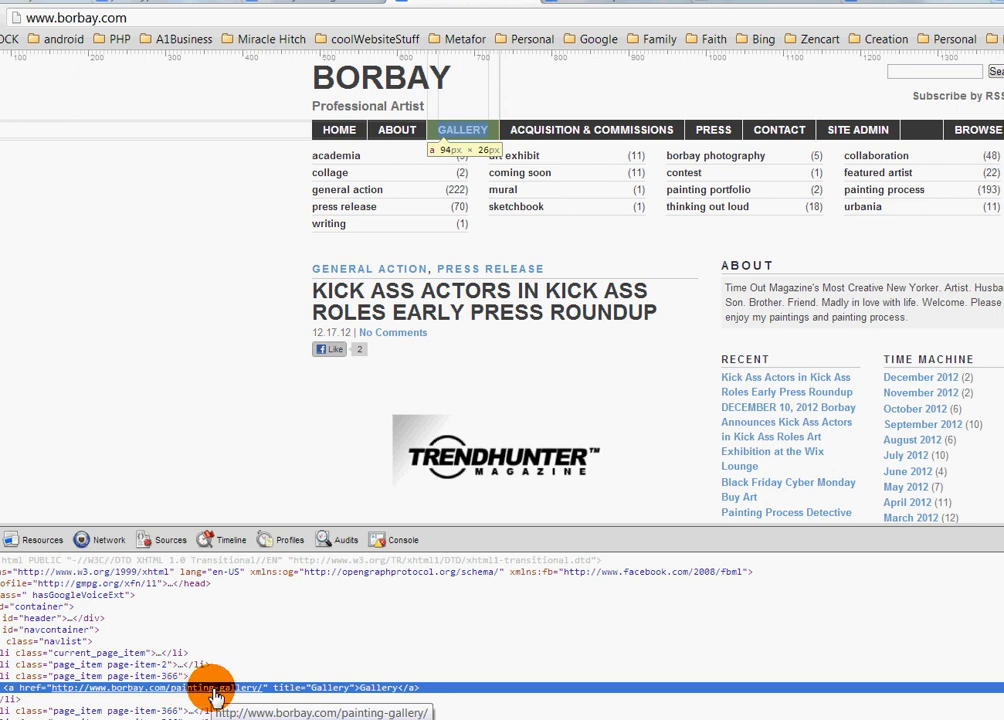
key(ctrl+Tab)
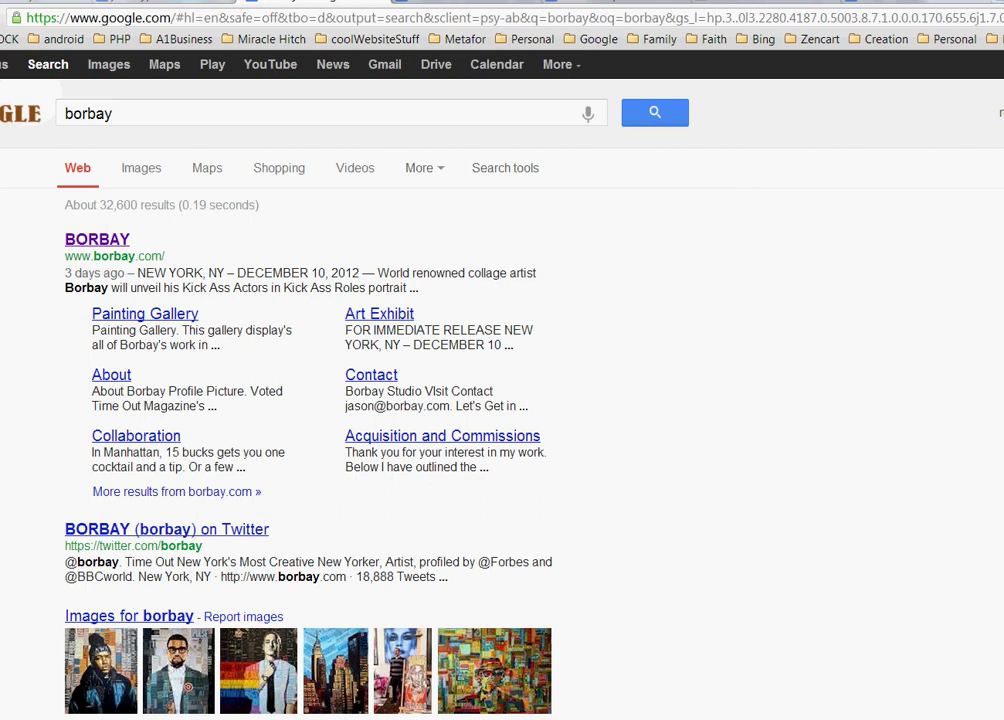
Paste the three tips into Notepad: keyword relevance, domain age and trust, good link structure.
click(790, 700)
right_click(531, 409)
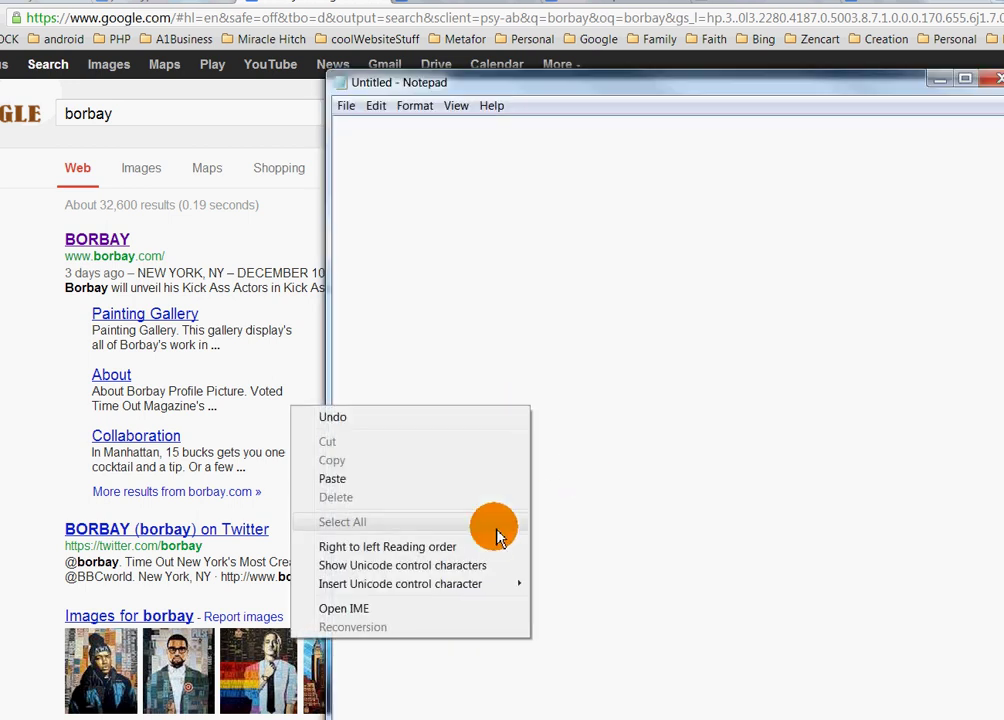
click(403, 480)
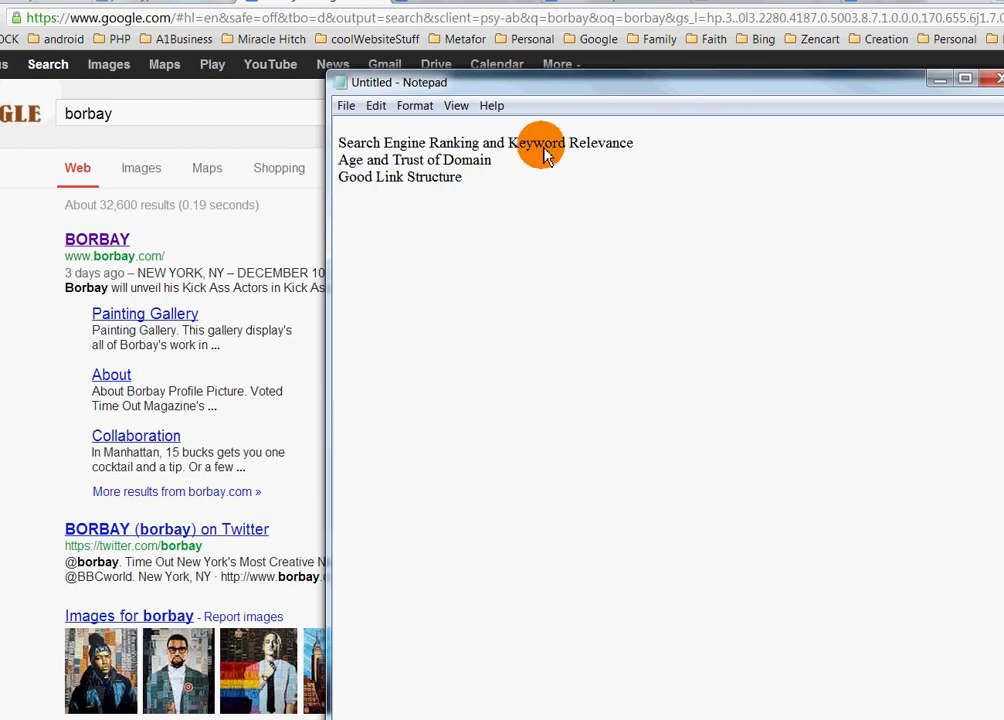
Highlight the keyword relevance and Age and Trust of Domain lines, then return to the borbay results.
click(340, 146)
shift+click(658, 157)
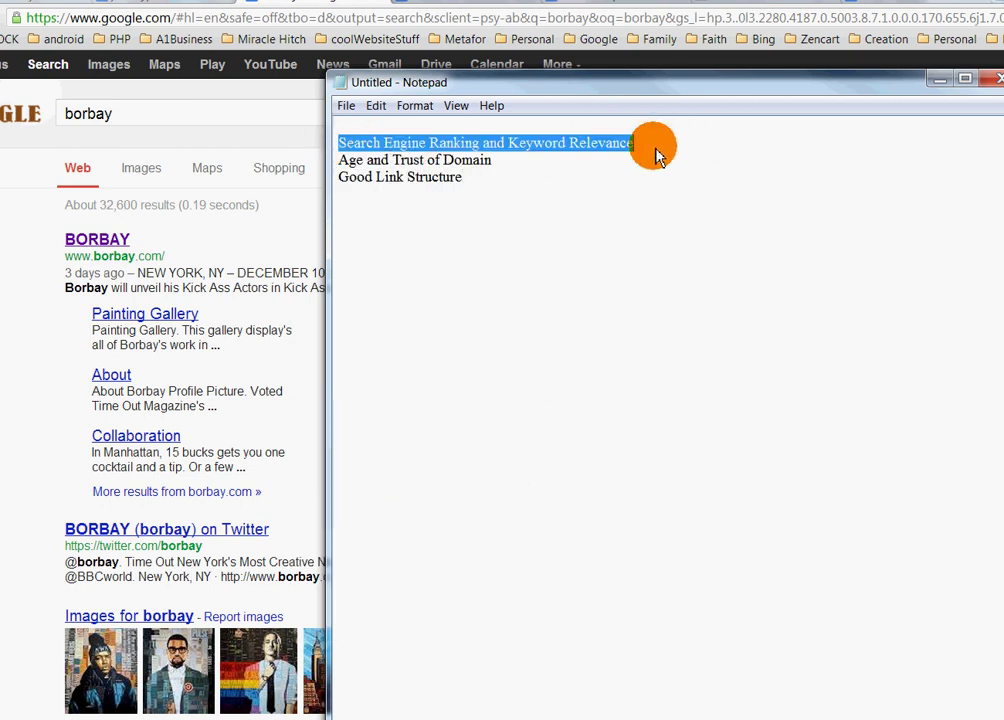
mouse_move(336, 160)
mouse_down()
mouse_move(522, 157)
mouse_move(515, 172)
mouse_move(347, 197)
mouse_move(338, 180)
mouse_up()
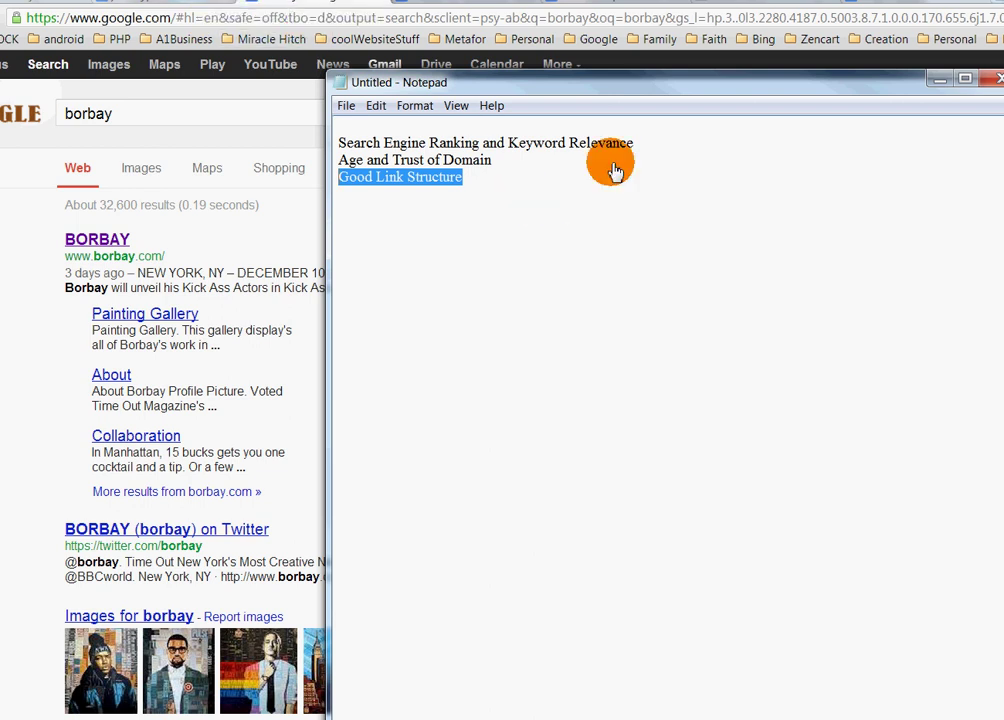
drag(342, 147, 654, 160)
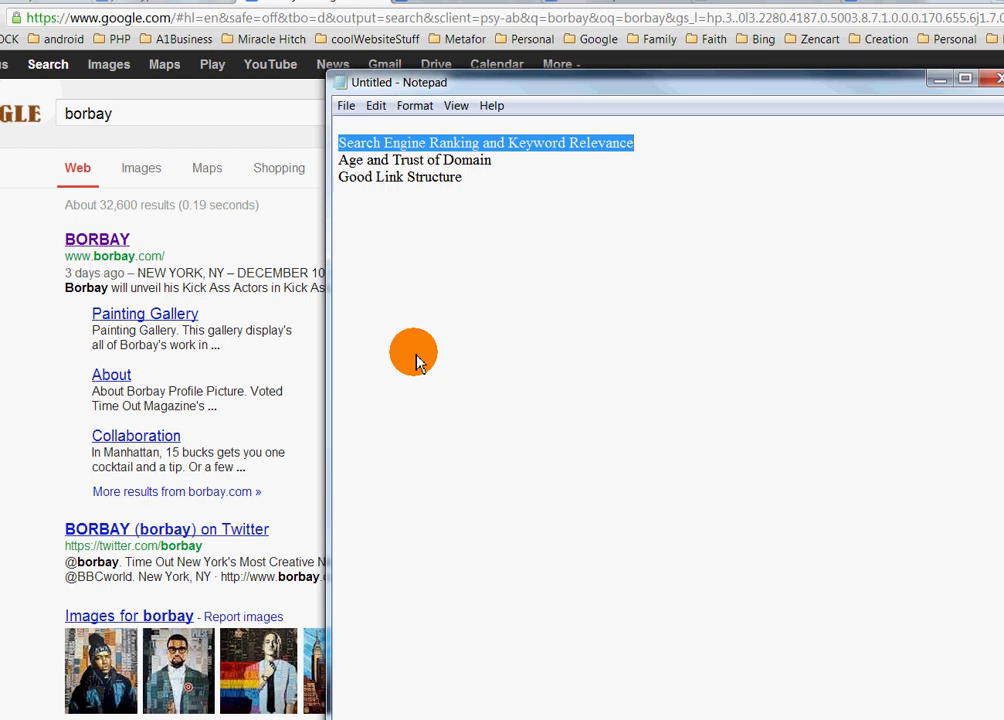
click(185, 270)
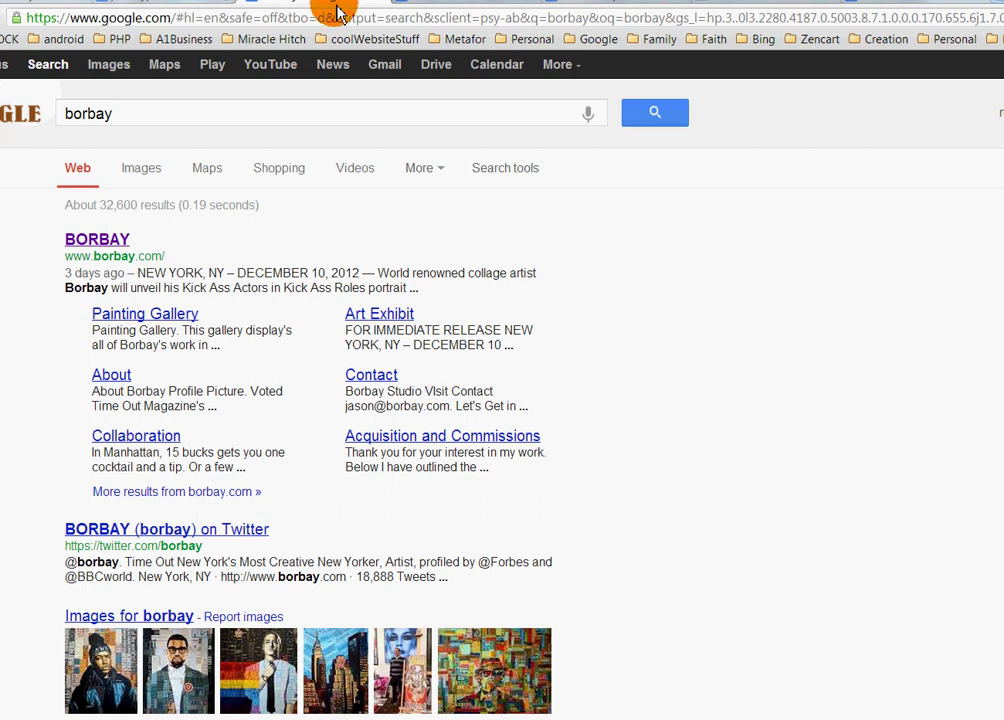
Close DevTools on borbay.com, revisit the borbay results, then select the jeremypenn.com web address.
click(439, 7)
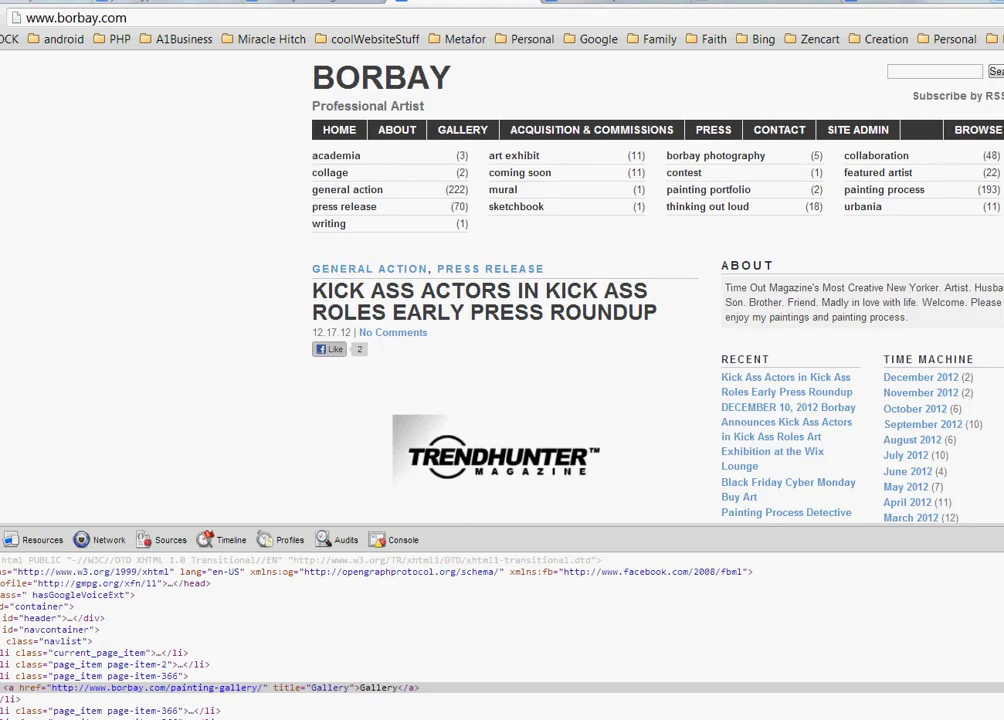
key(F12)
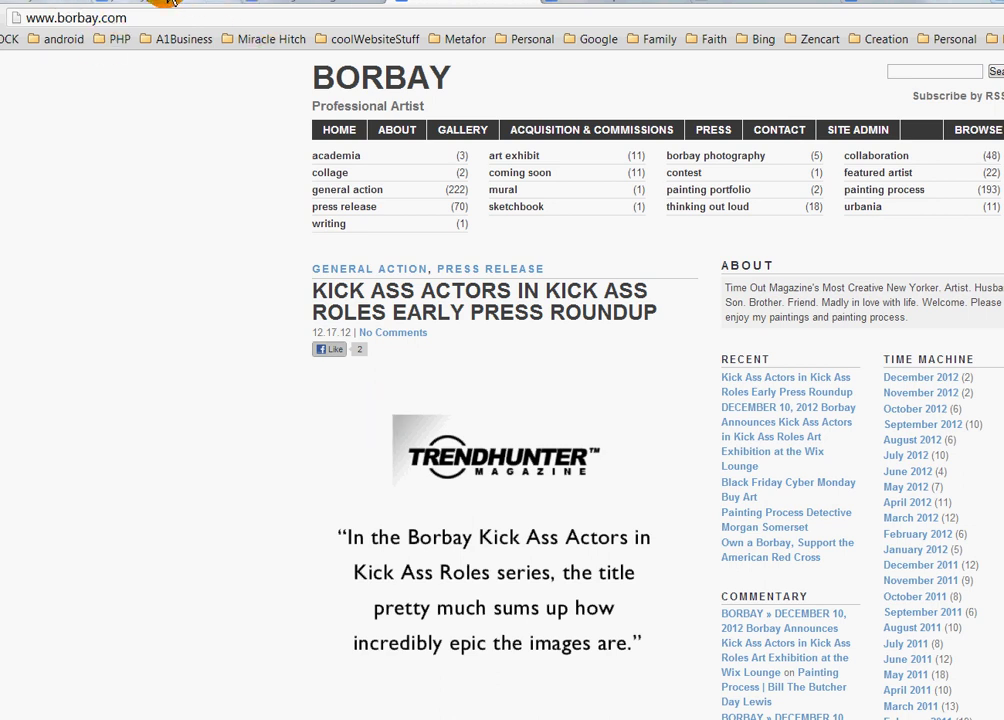
click(128, 4)
click(256, 4)
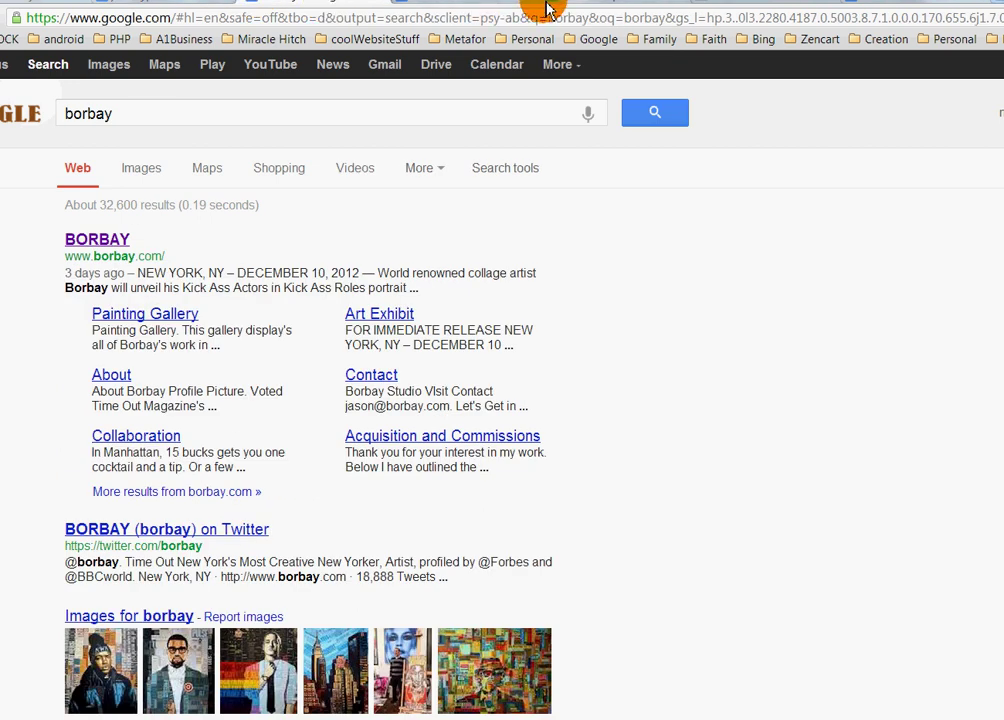
click(58, 4)
drag(160, 20, 28, 37)
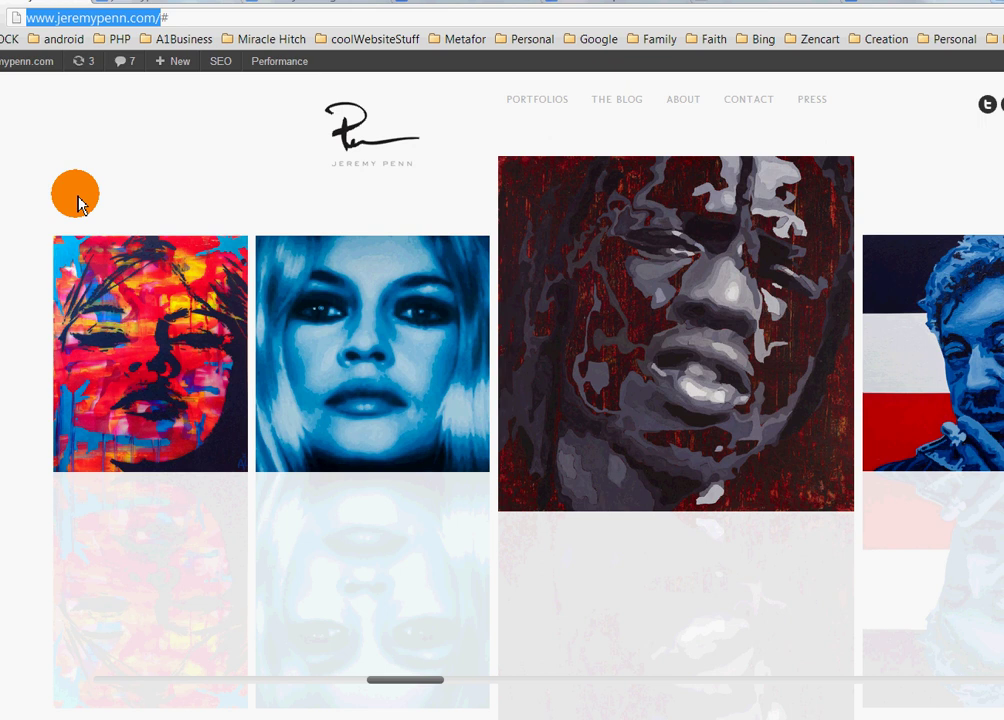
click(589, 392)
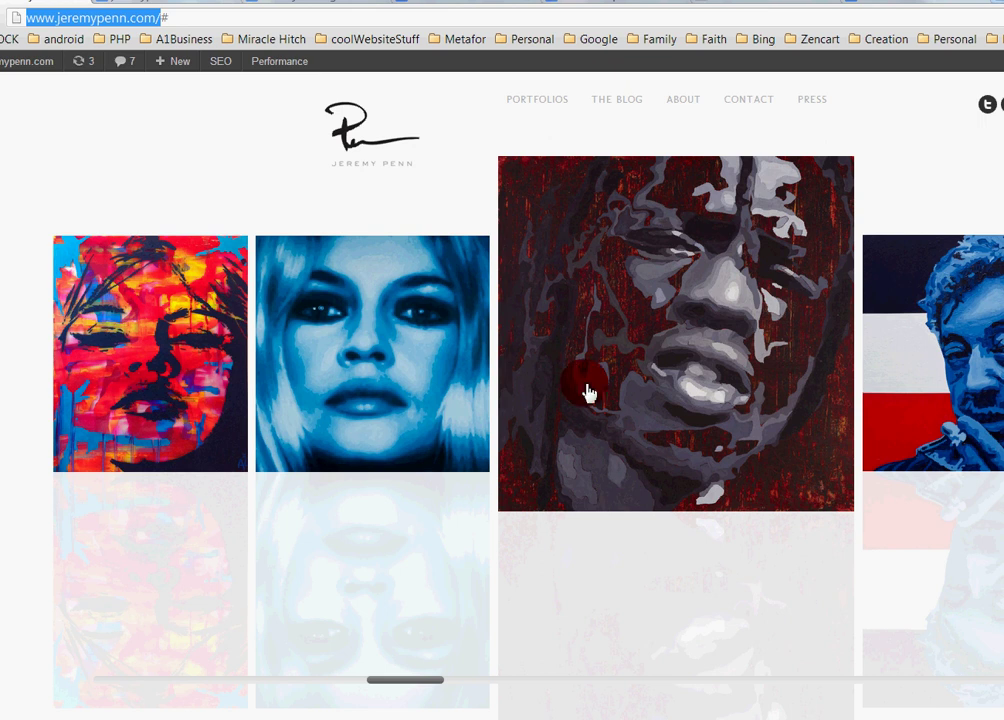
click(848, 683)
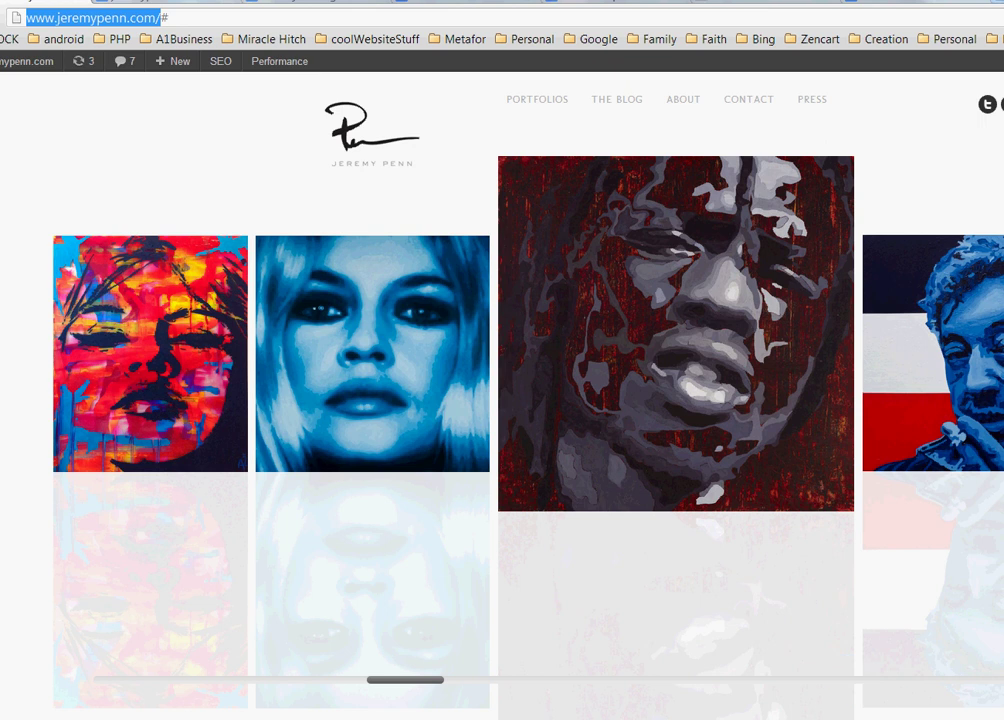
Replace all the Notepad notes with the pasted link-text examples.
click(980, 680)
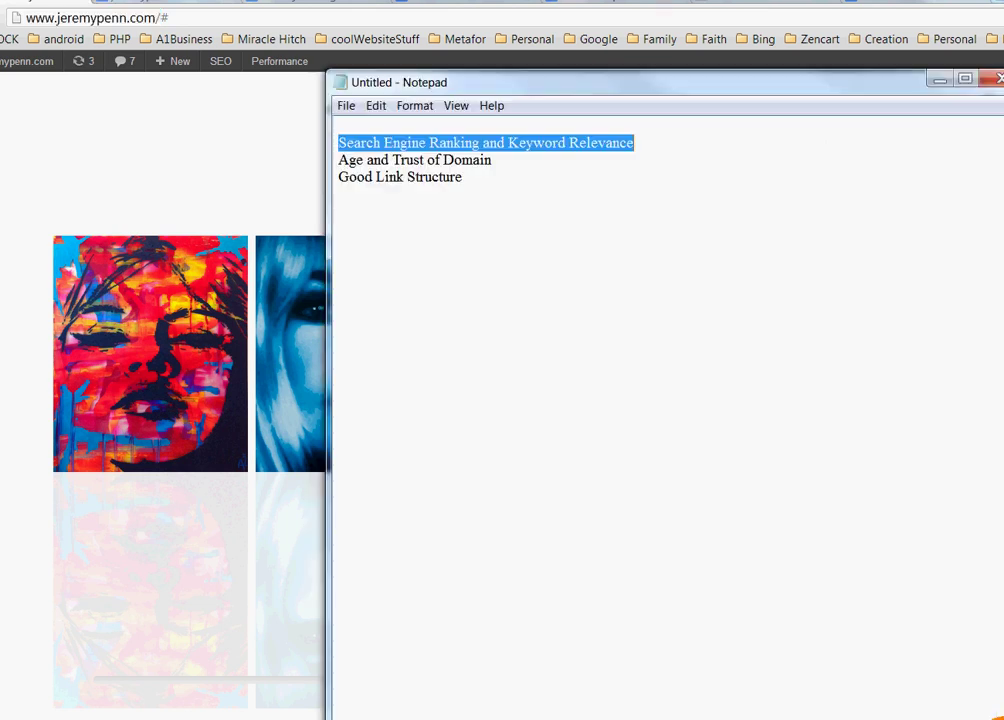
click(546, 382)
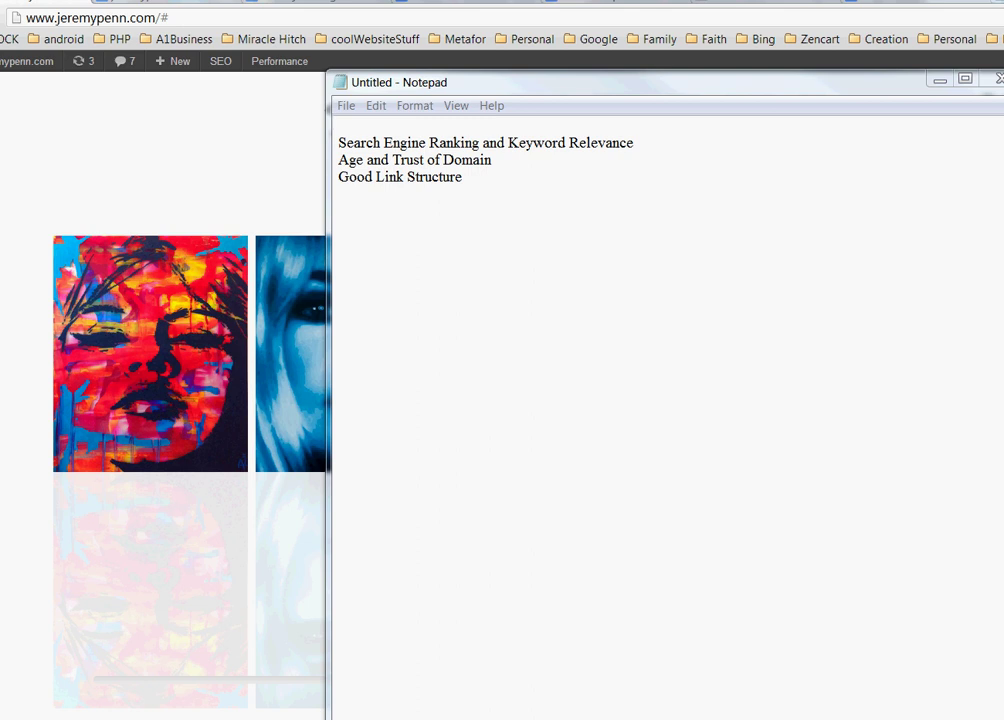
click(365, 110)
key(ctrl+a)
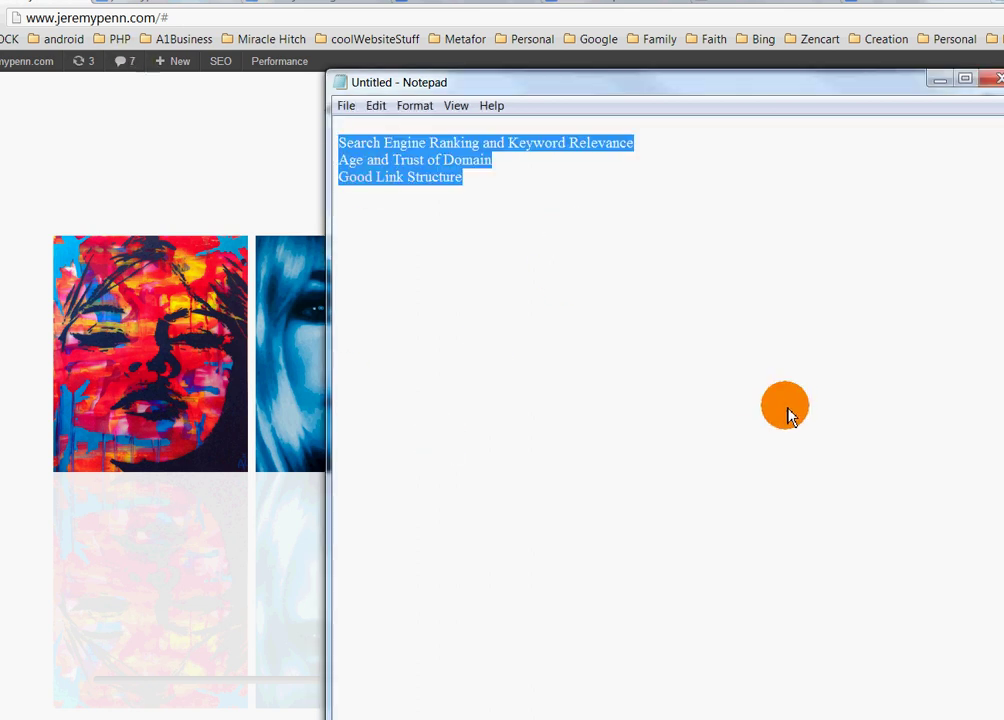
text(News Reviews How-to Forum Q&A Rather than  Click here for news. Visit this link to read reviews. You can go here for how-to articles. Etc.)
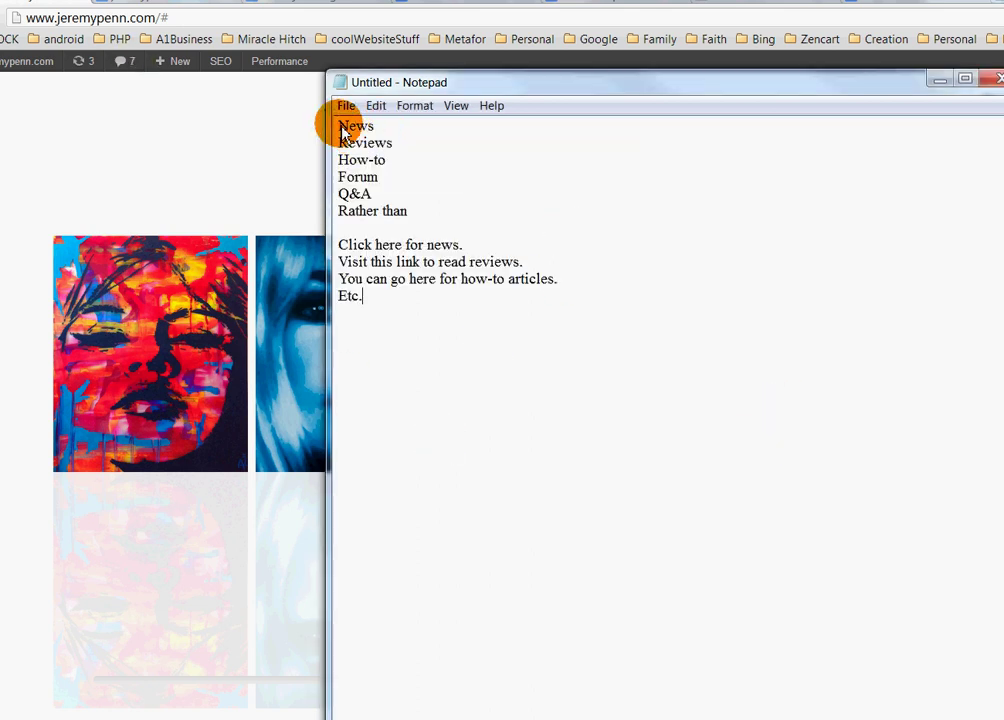
Highlight the short Reviews and How-to link labels and add a blank line after Q&A.
drag(341, 123, 316, 148)
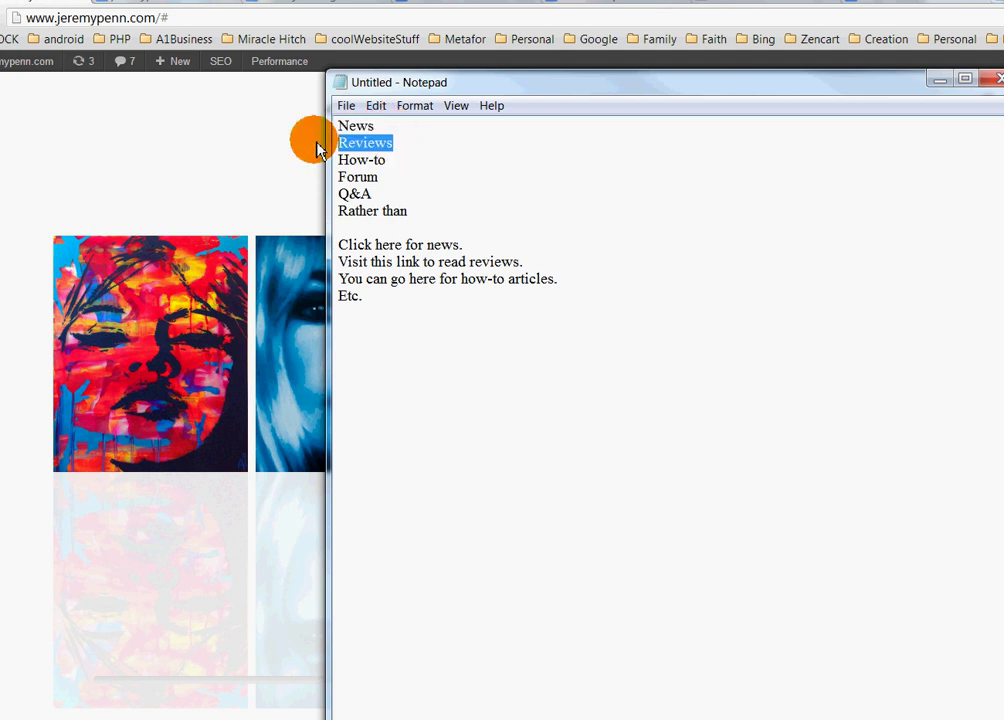
drag(408, 163, 338, 195)
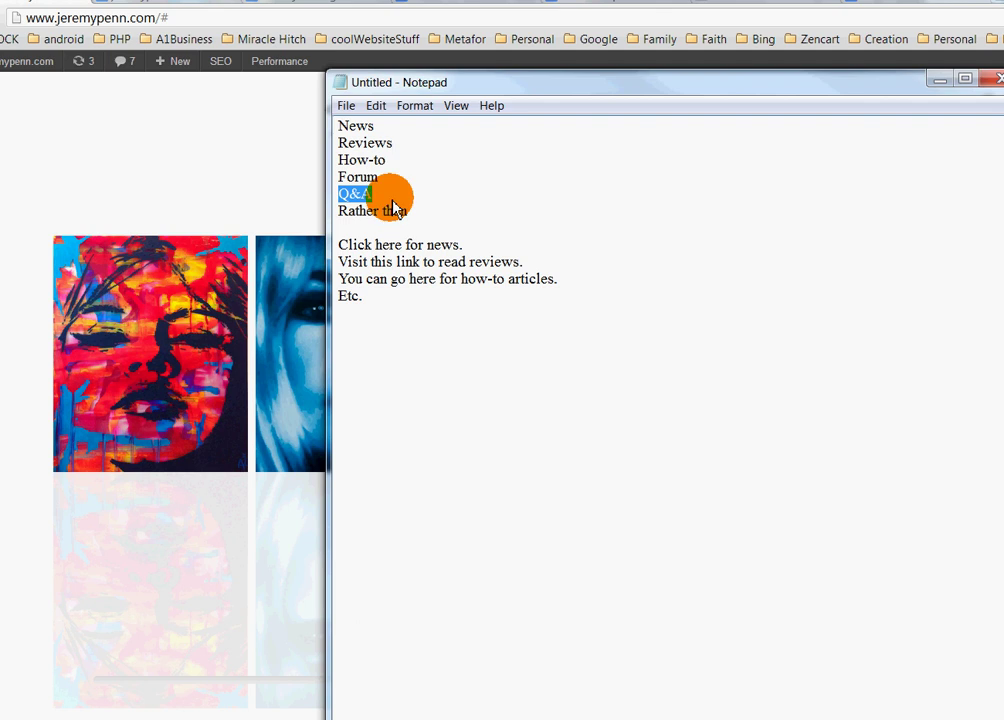
click(393, 195)
key(Return)
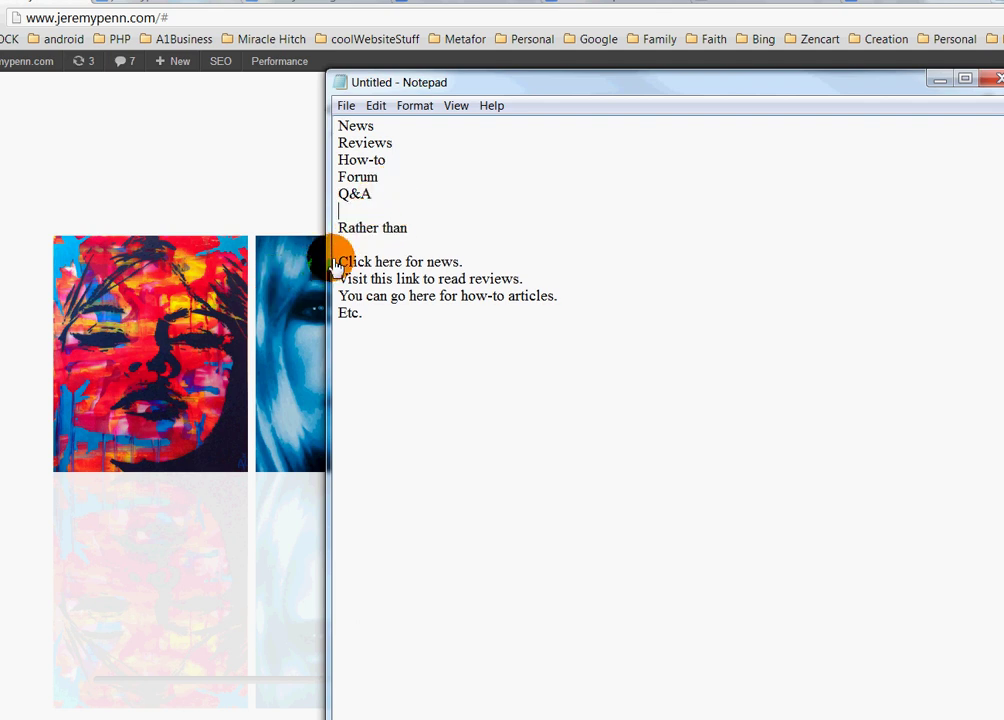
Highlight the wordy reviews and how-to link sentences as contrast, then minimise Notepad.
drag(338, 279, 535, 283)
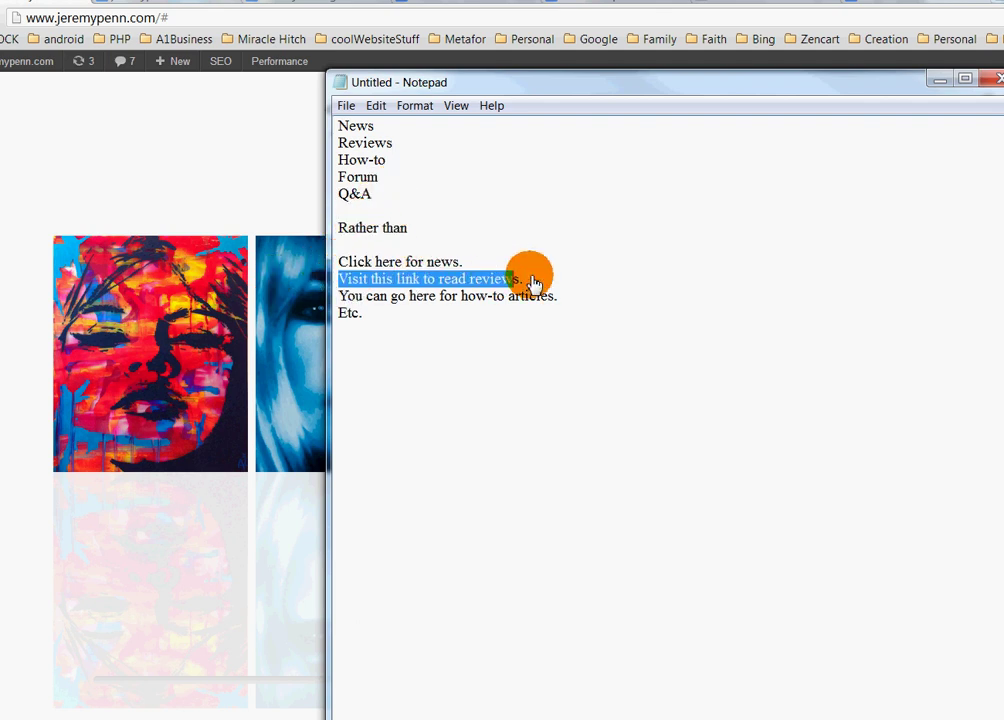
drag(340, 296, 578, 318)
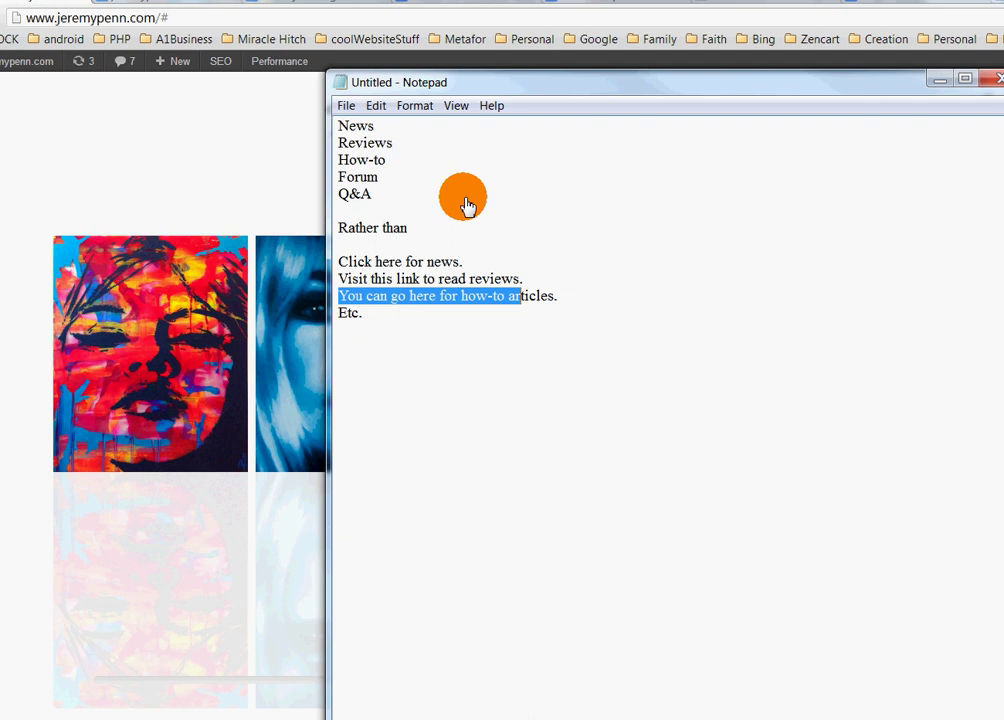
drag(557, 296, 336, 280)
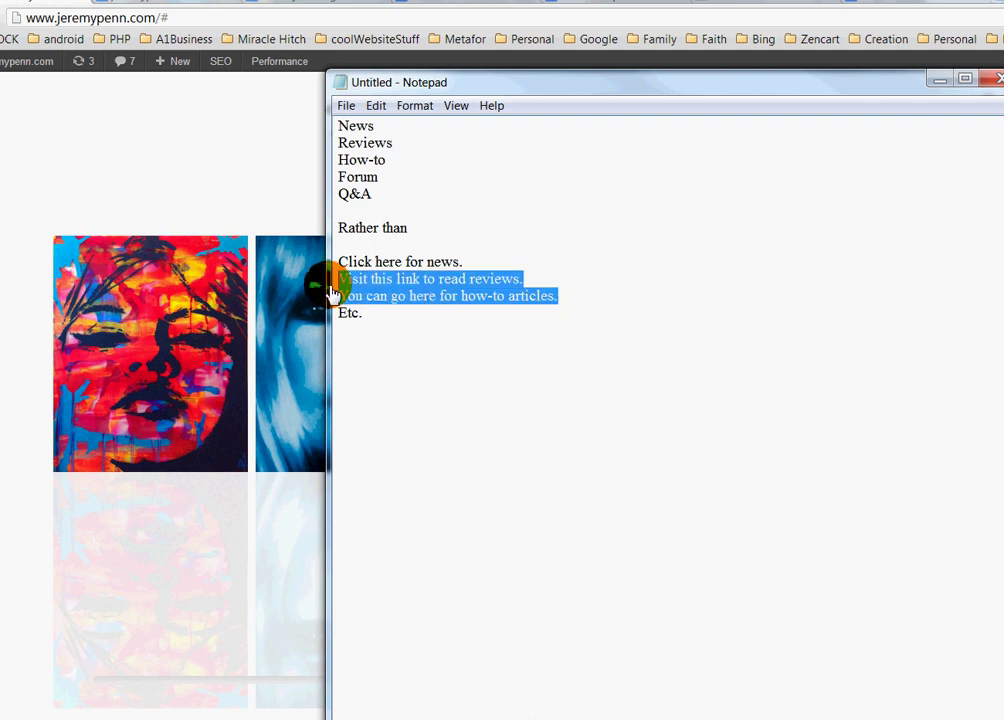
drag(622, 398, 342, 265)
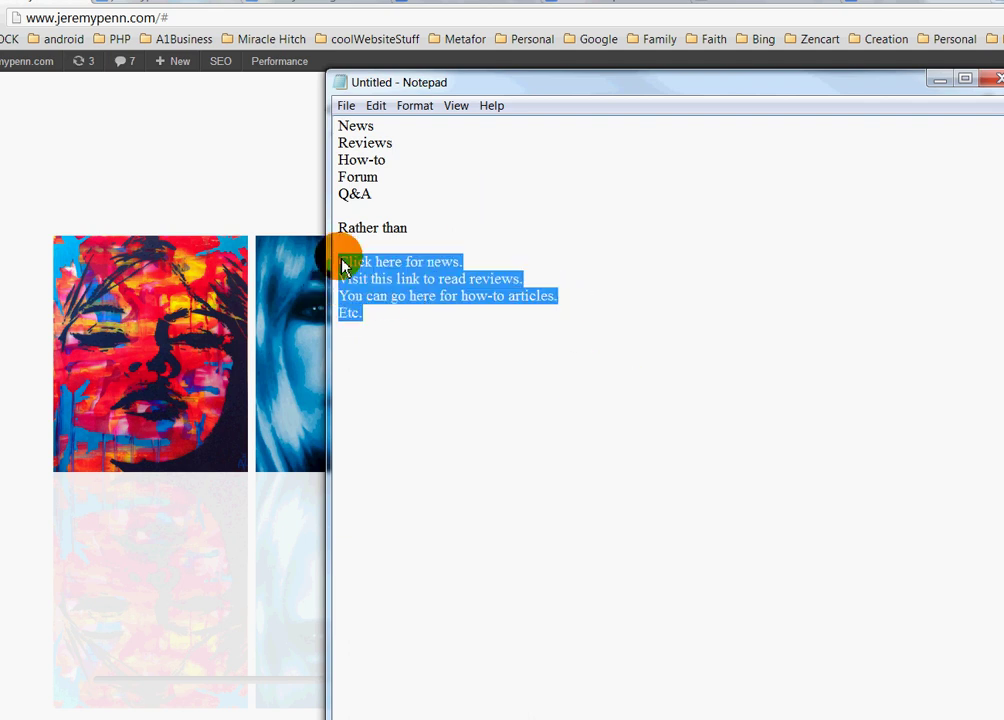
click(938, 80)
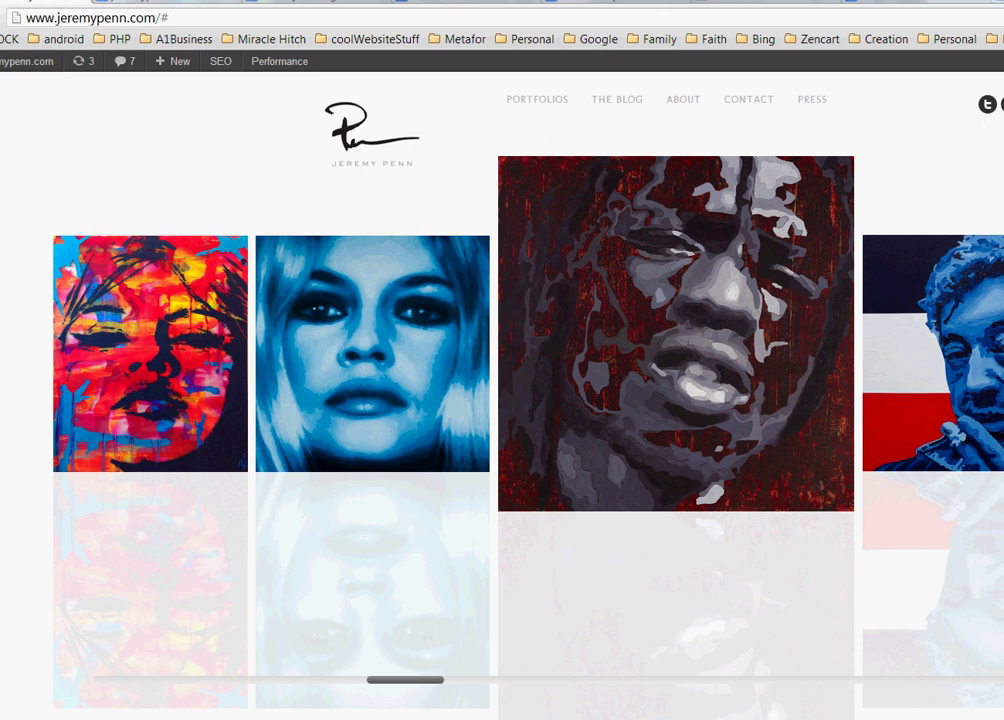
View the Webmaster Tools Sitelinks help page, then open a new blank tab.
click(907, 5)
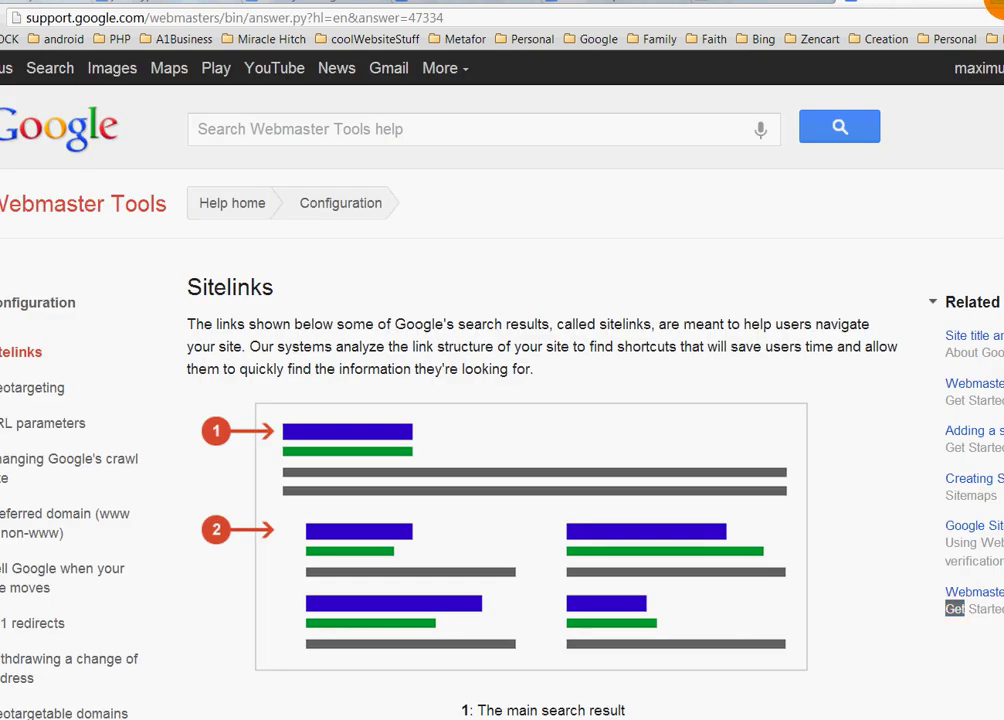
click(988, 6)
click(455, 52)
click(455, 18)
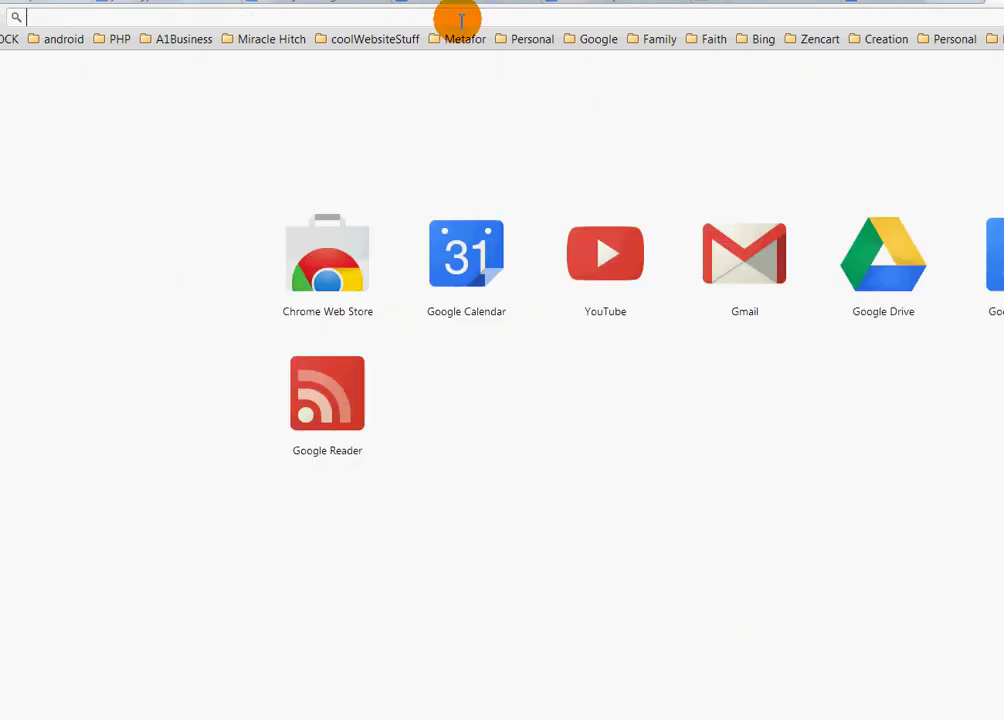
text(www.jeremypenn.com/sitemap_index.xml)
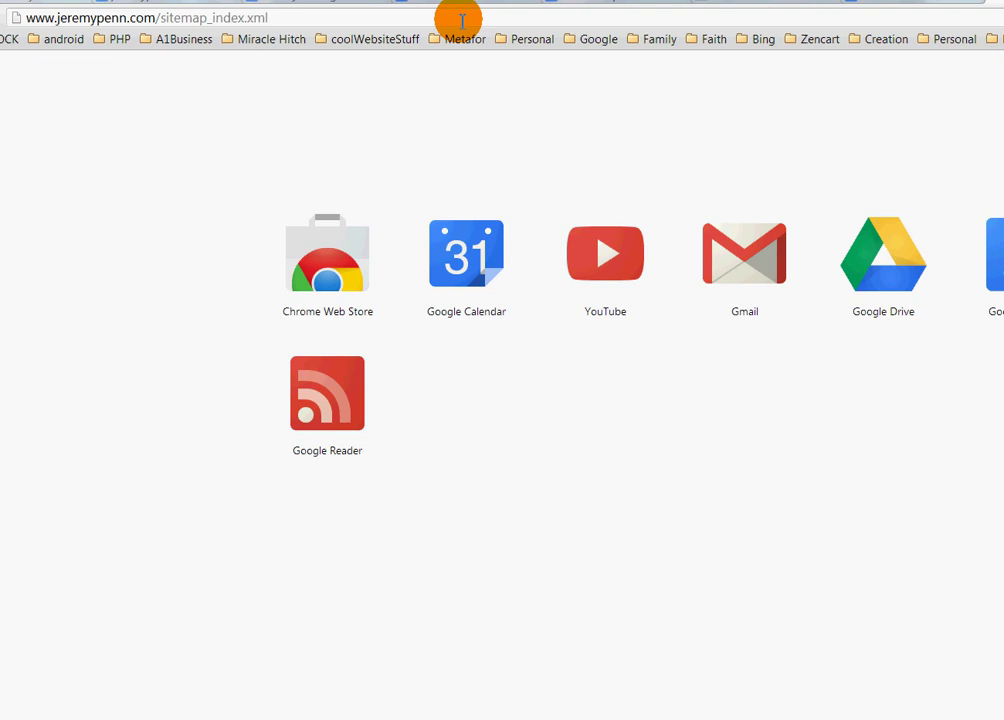
key(Return)
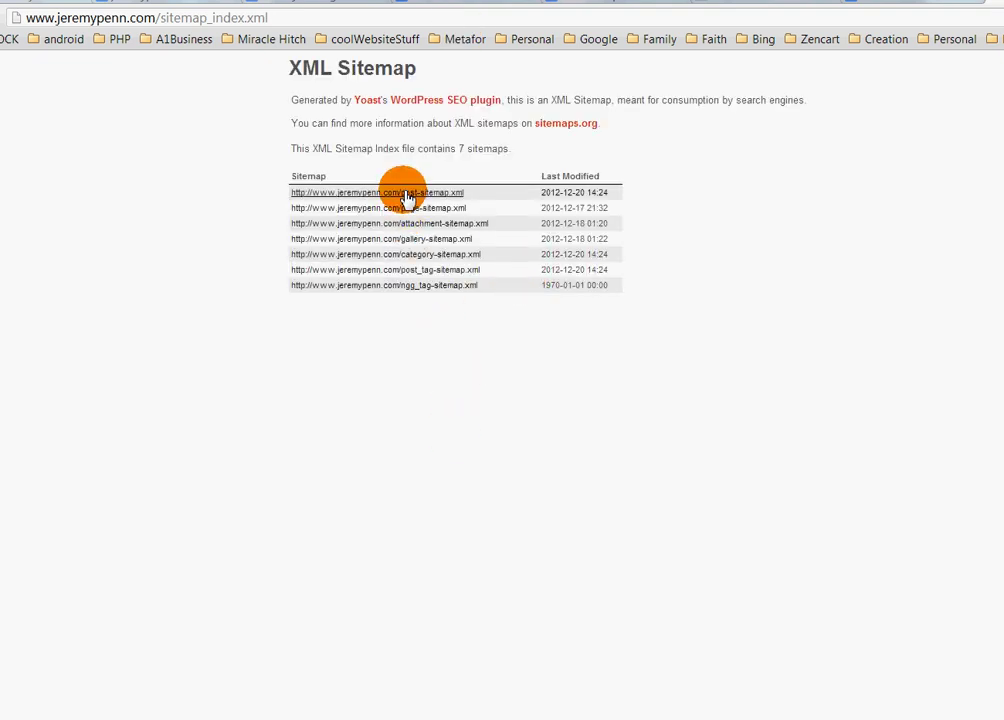
click(445, 201)
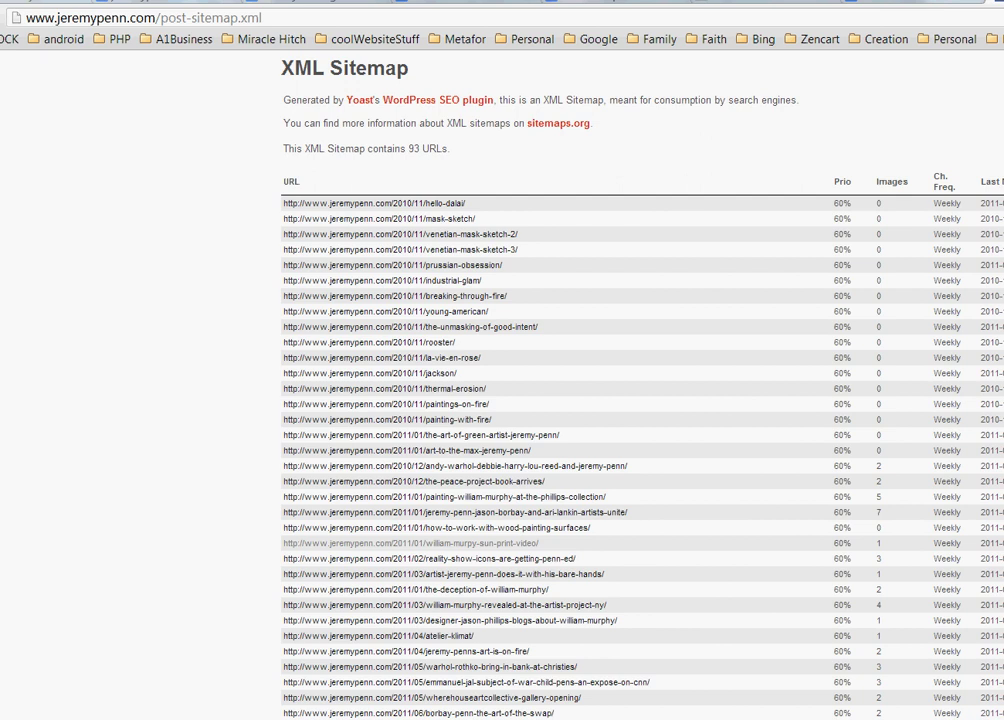
Copy the link address of the 'Why Every Band Should Have...' sitelink in the a1websitepro.com results, then return to Webmaster Tools.
click(963, 6)
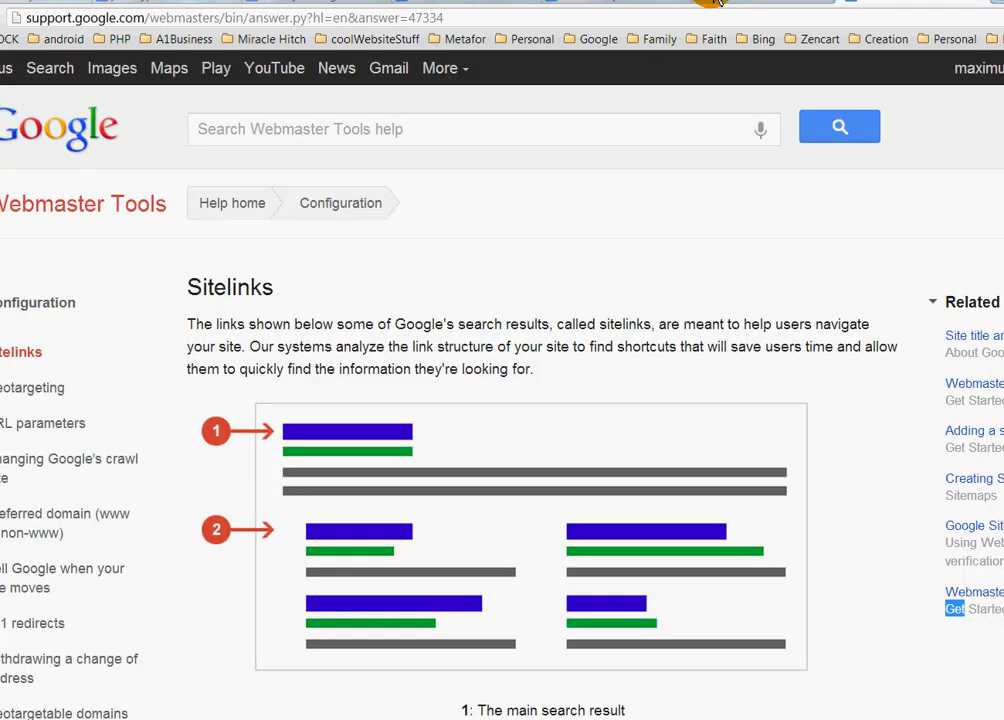
click(578, 5)
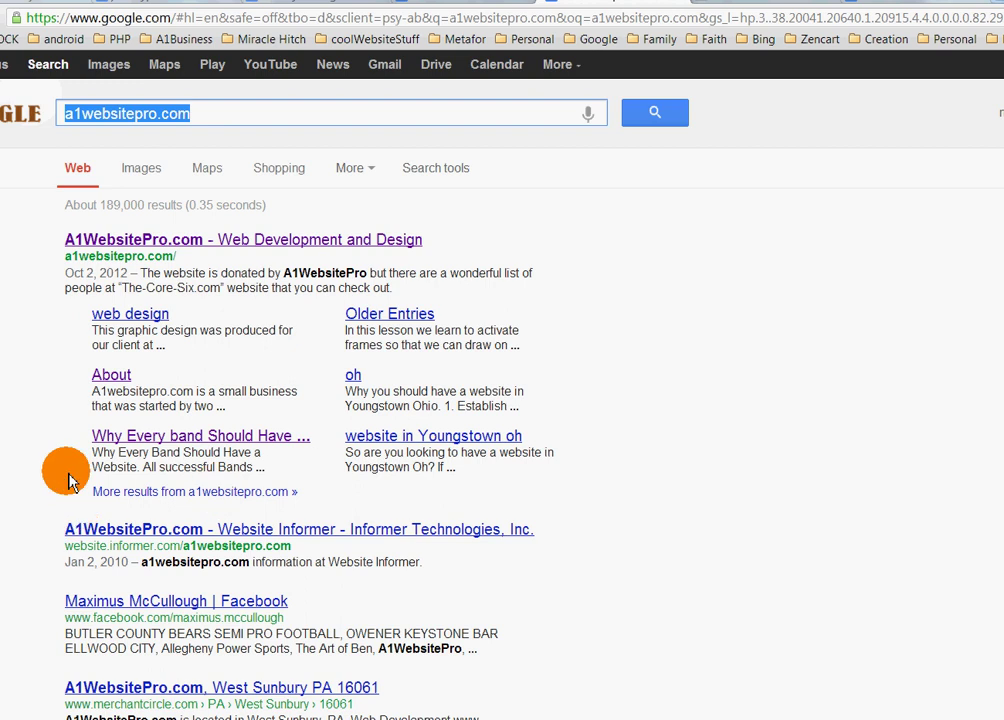
drag(90, 447, 293, 478)
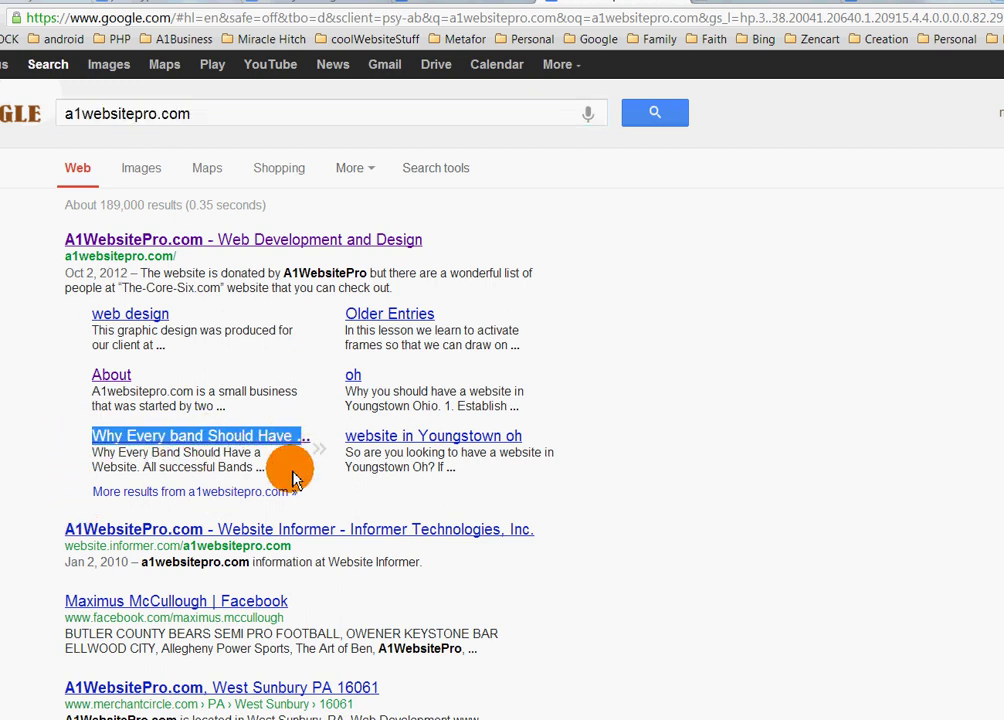
right_click(175, 443)
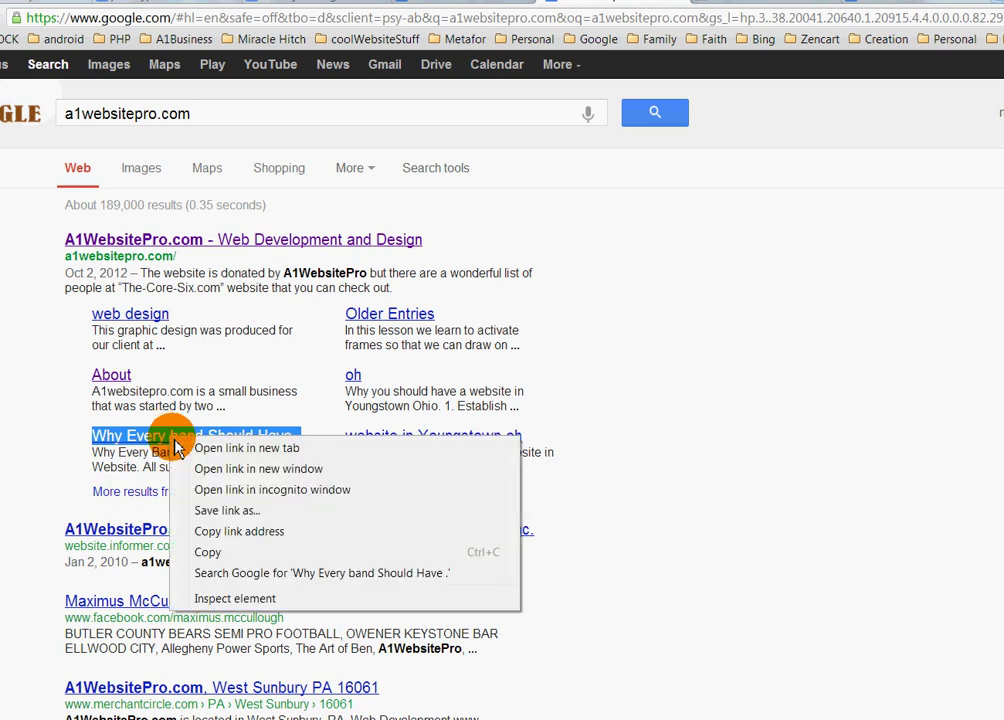
click(262, 531)
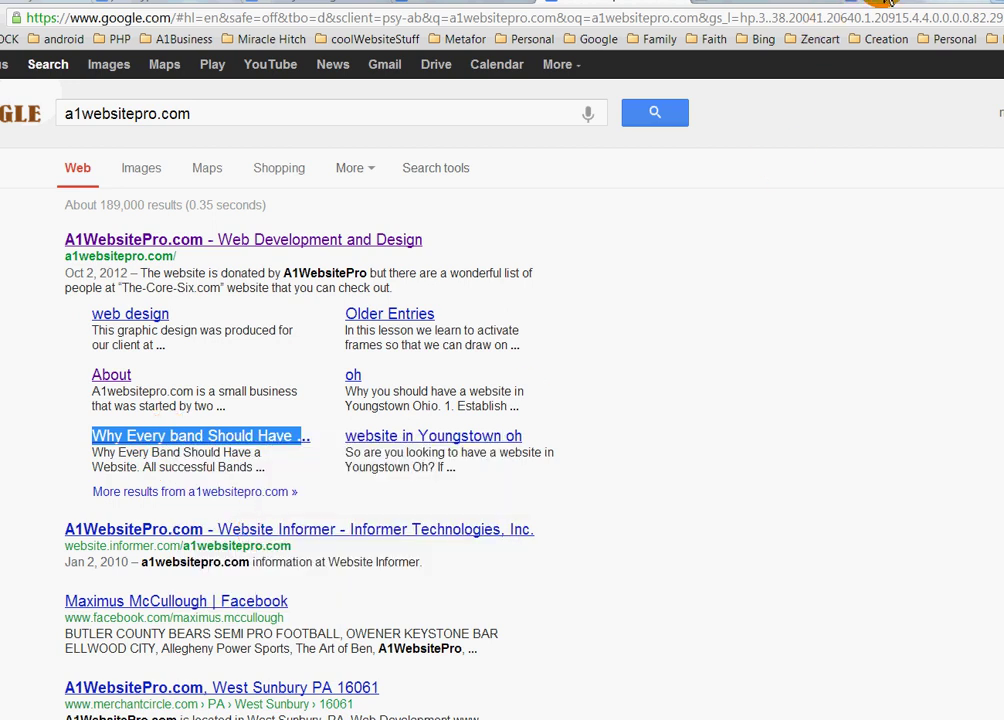
click(872, 3)
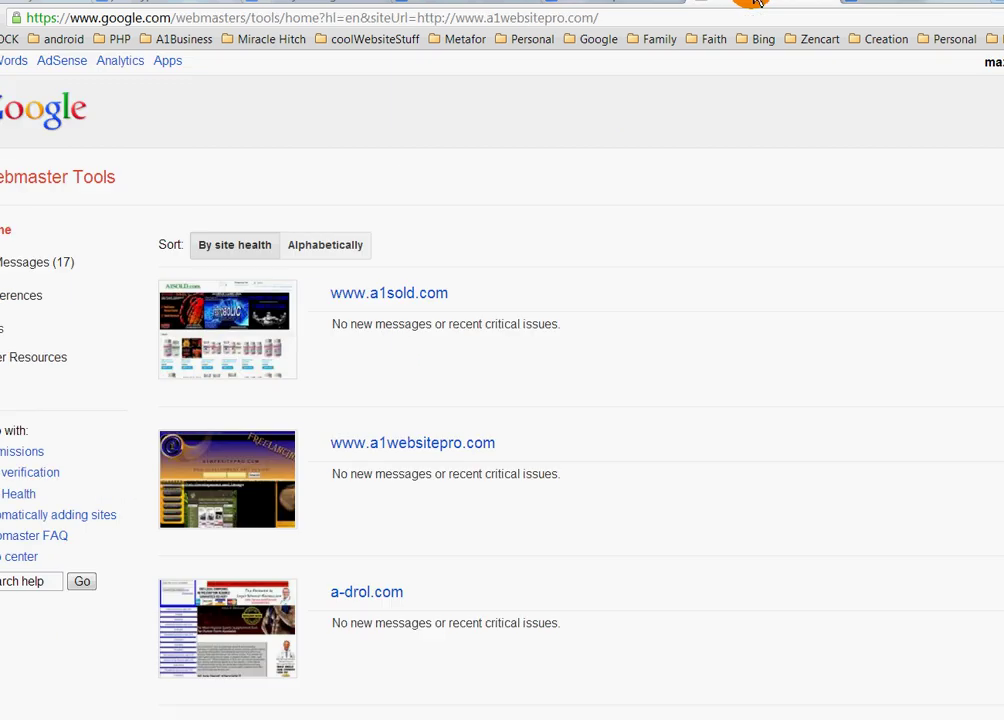
click(424, 446)
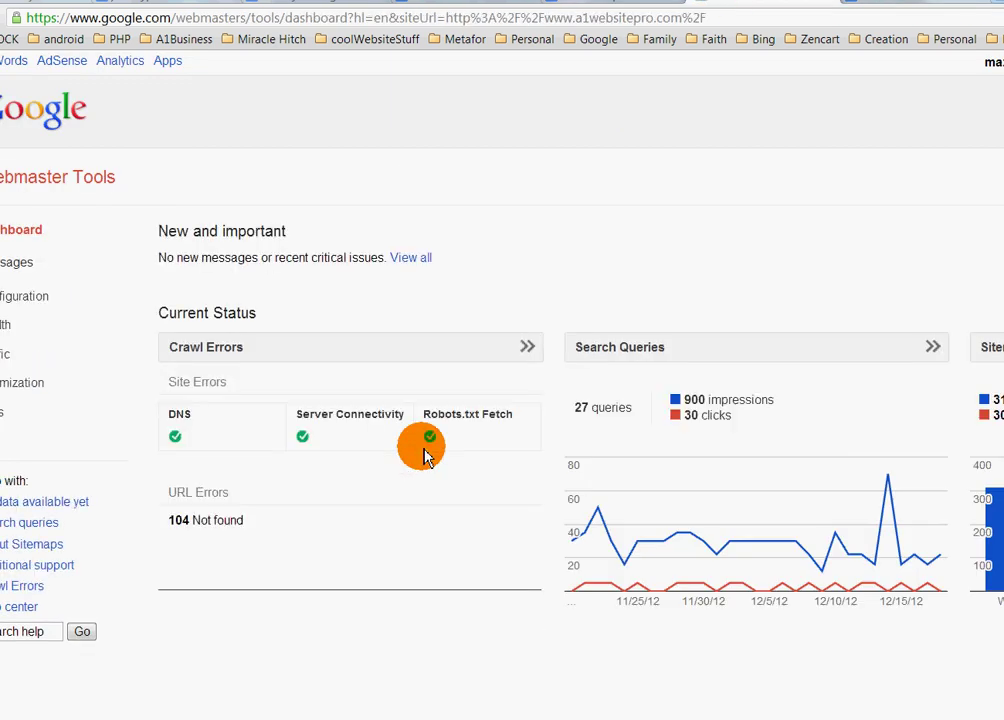
click(20, 296)
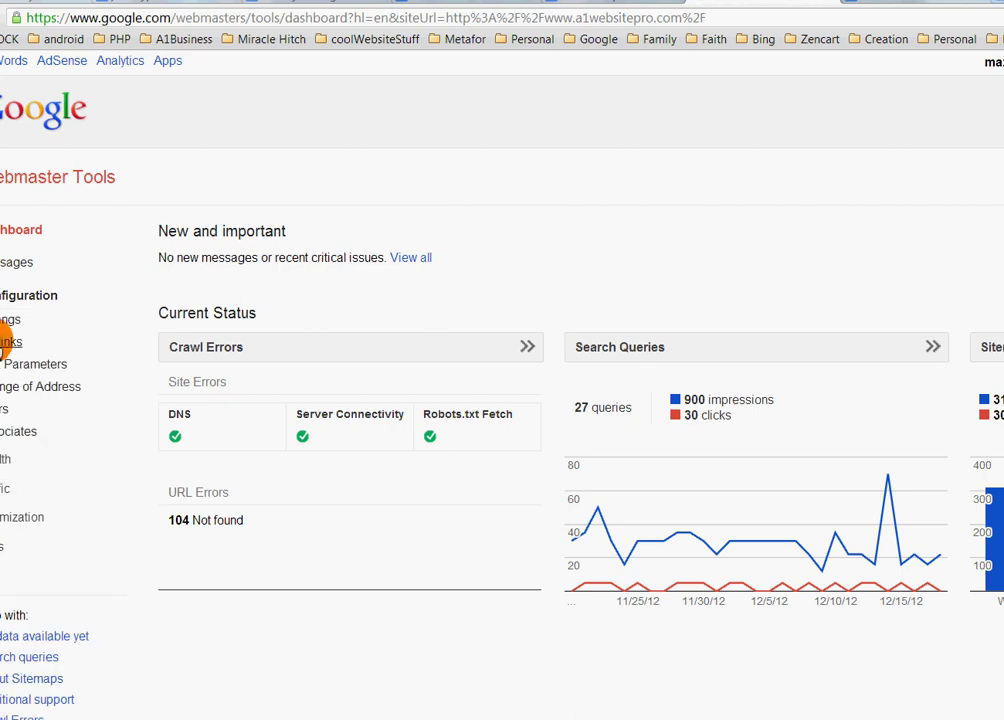
click(8, 342)
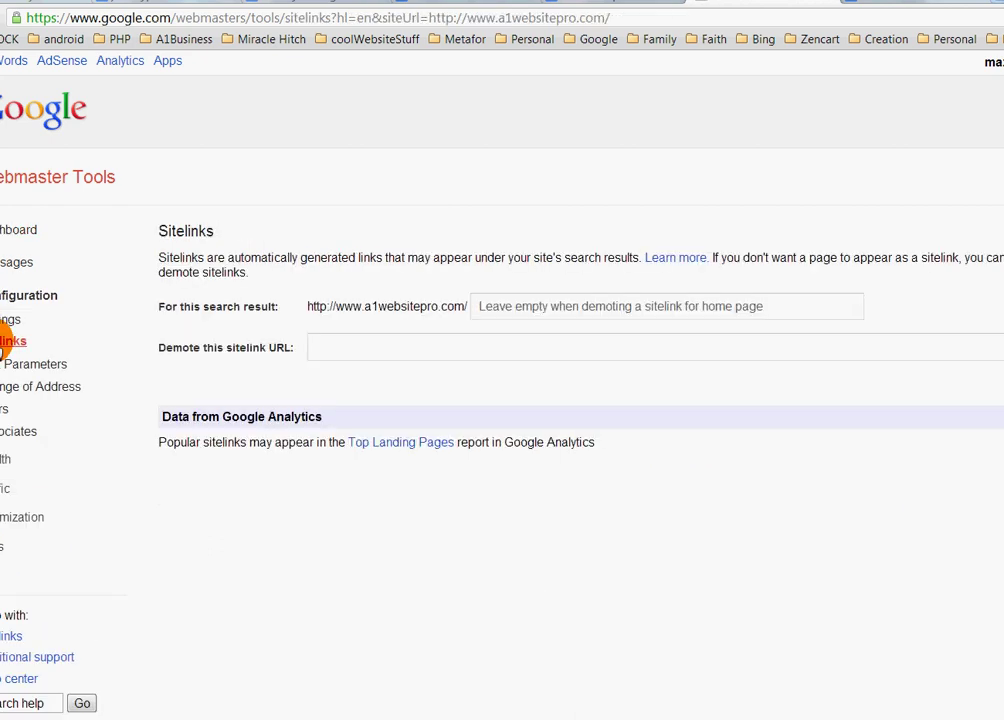
Paste the copied sitelink into the demote field, then clear the redirect URL it produced.
click(325, 348)
right_click(327, 348)
click(393, 476)
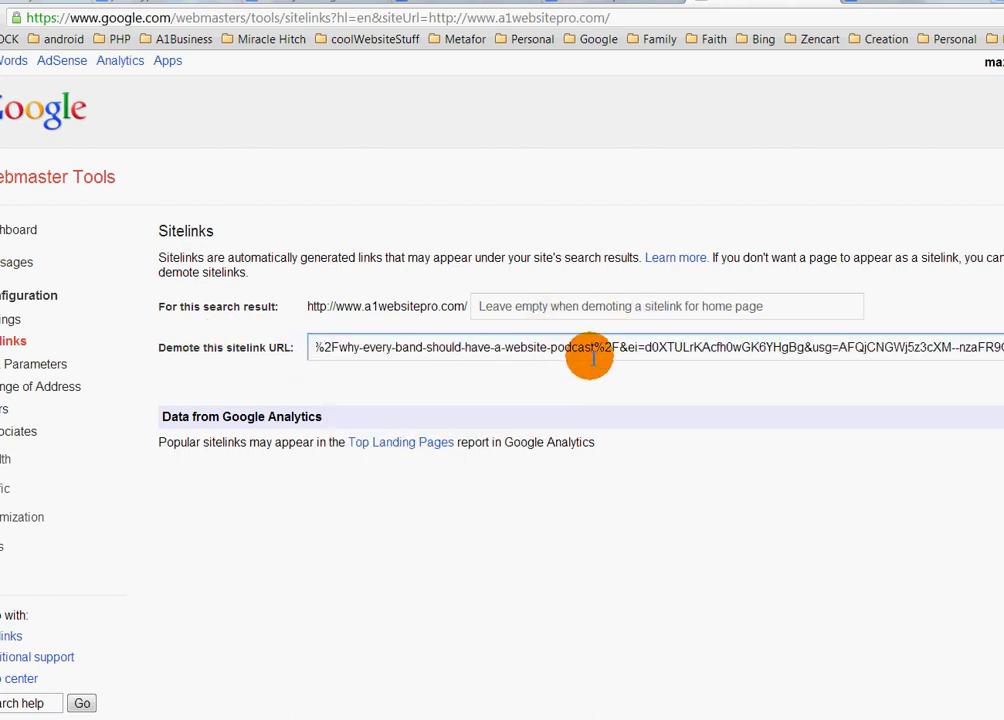
drag(478, 347, 870, 356)
key(ctrl+a)
key(BackSpace)
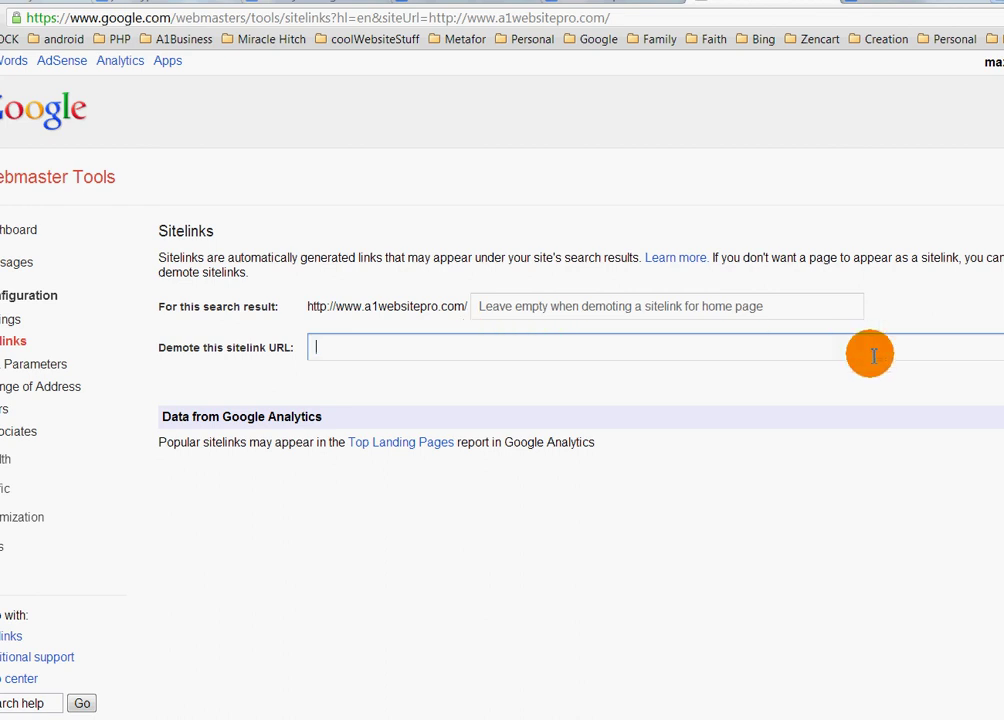
Copy the band-website podcast article's direct web address from its page.
click(460, 4)
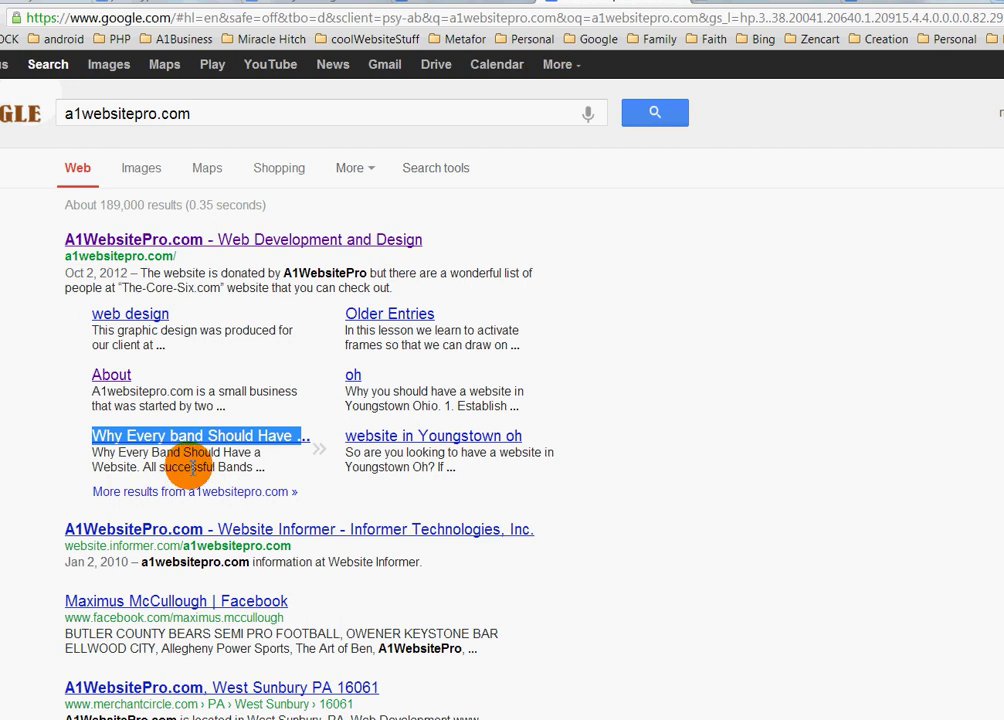
click(228, 438)
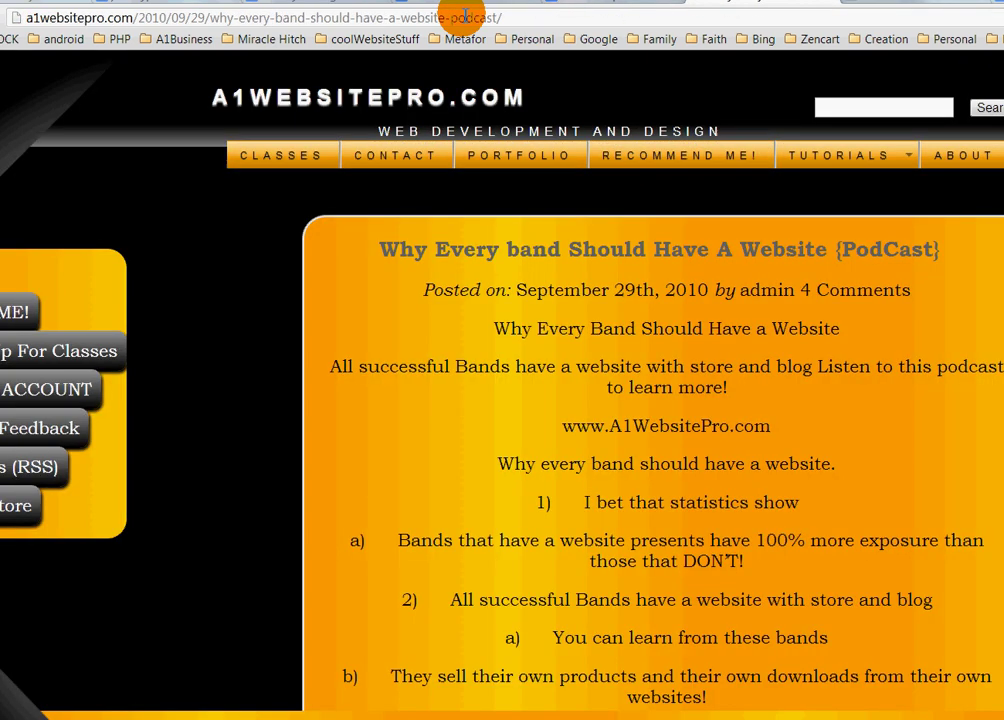
click(115, 18)
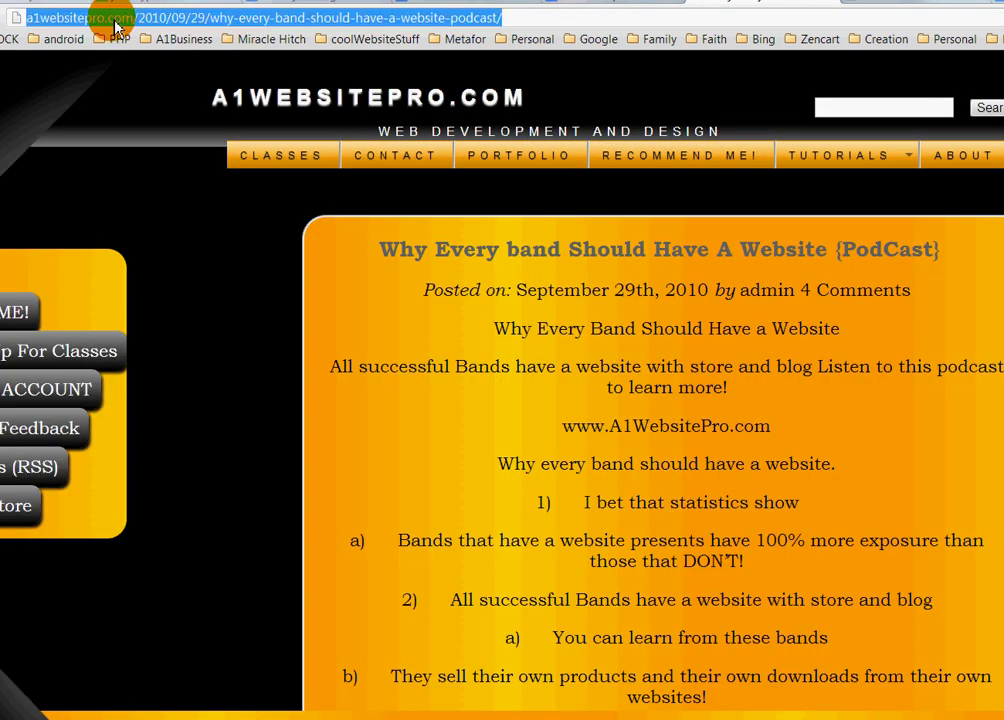
right_click(117, 20)
click(172, 84)
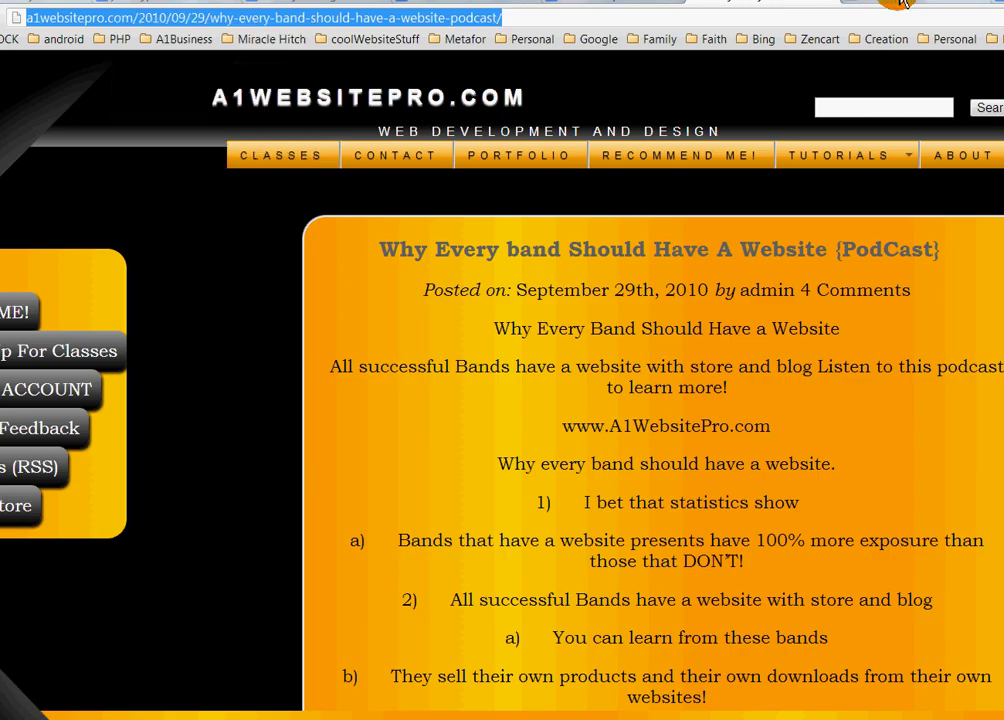
Paste the article address into 'Demote this sitelink URL' and submit the demotion.
click(697, 4)
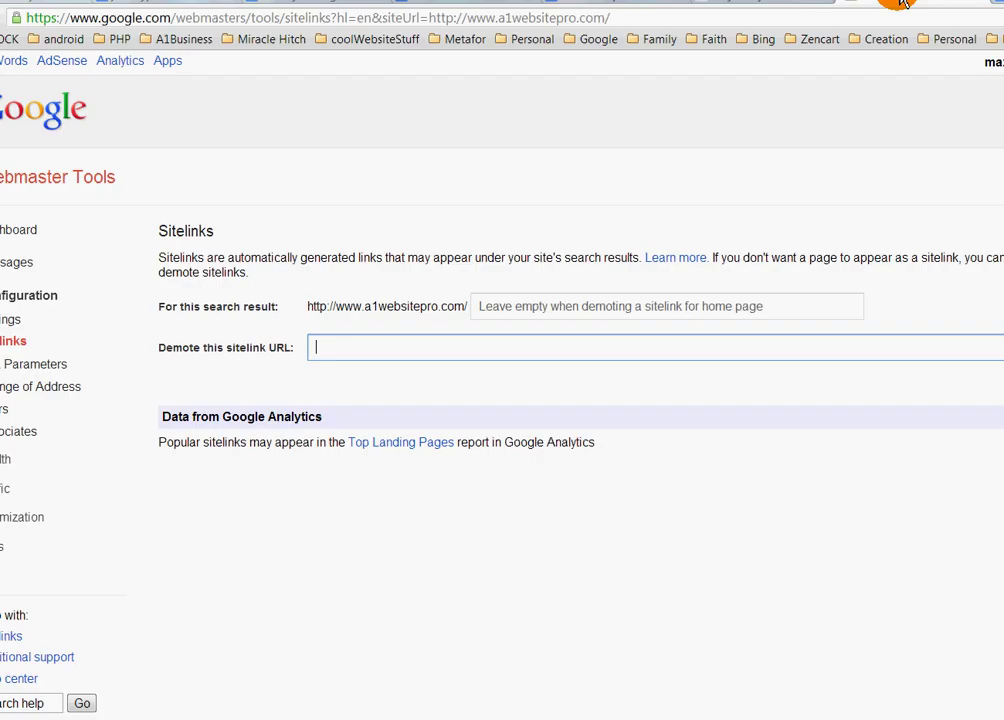
click(383, 350)
key(ctrl+v)
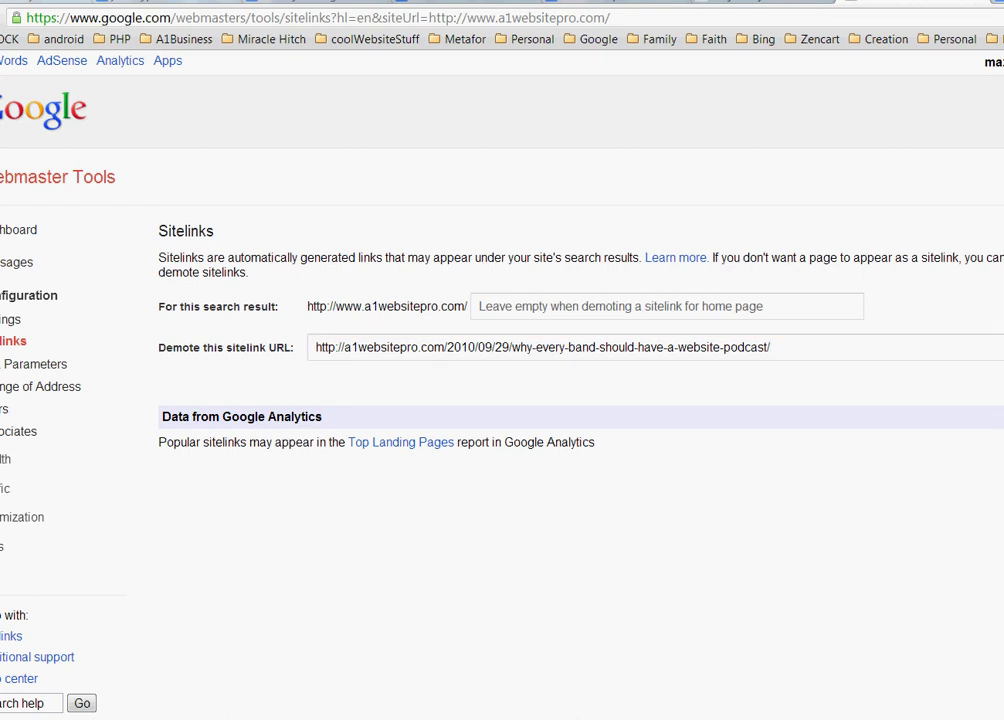
key(Return)
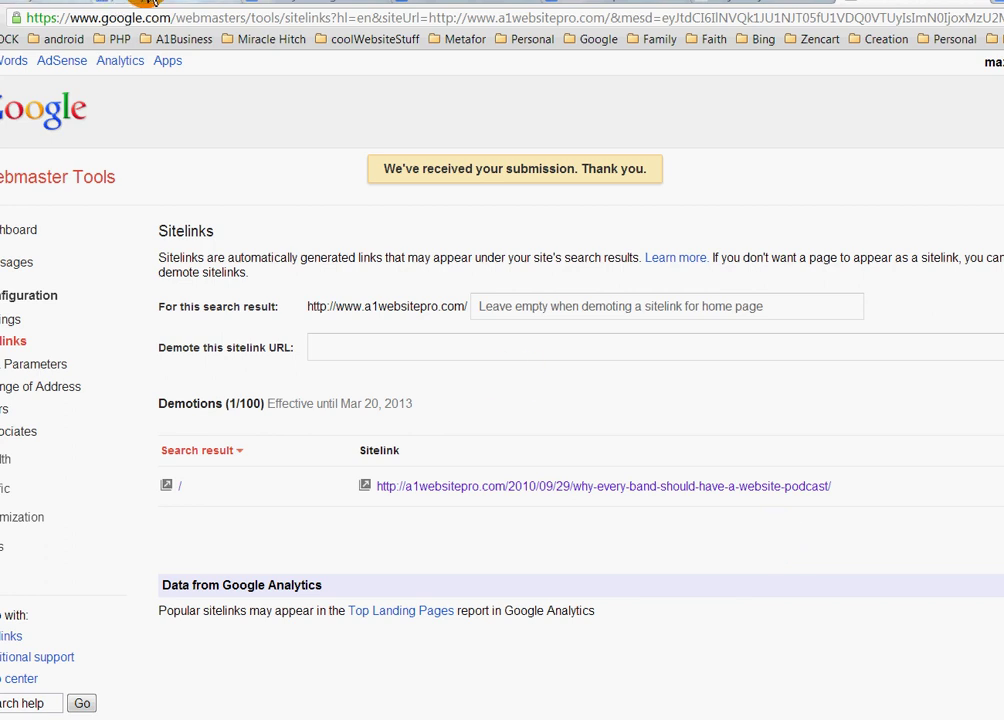
Switch to the jeremypenn.com portfolio site and inspect its PORTFOLIOS menu.
click(250, 2)
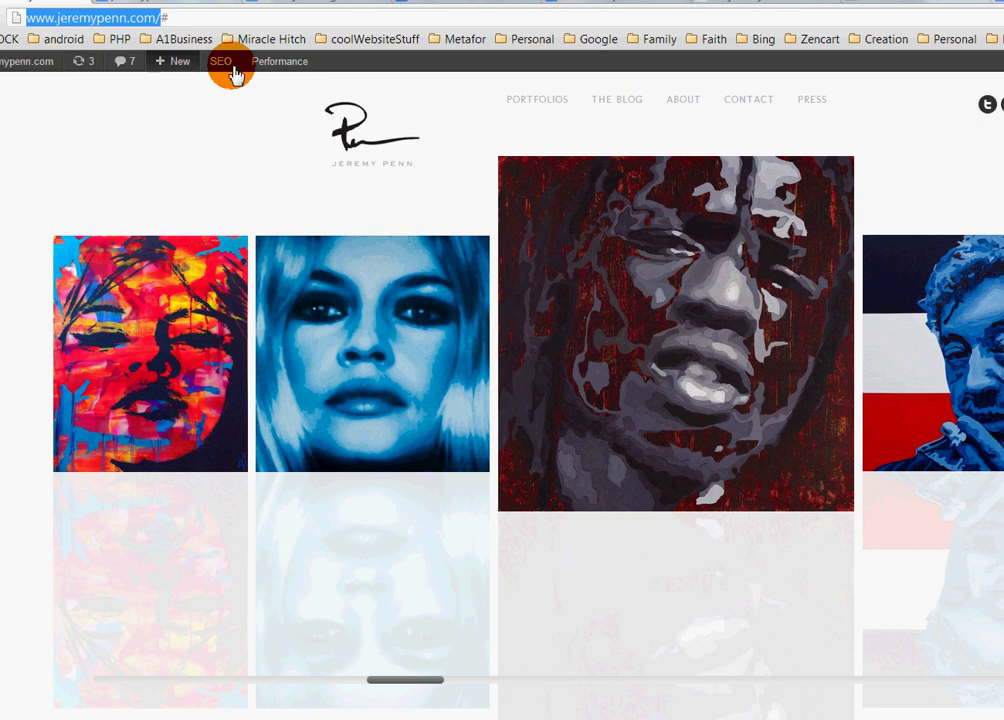
mouse_move(538, 106)
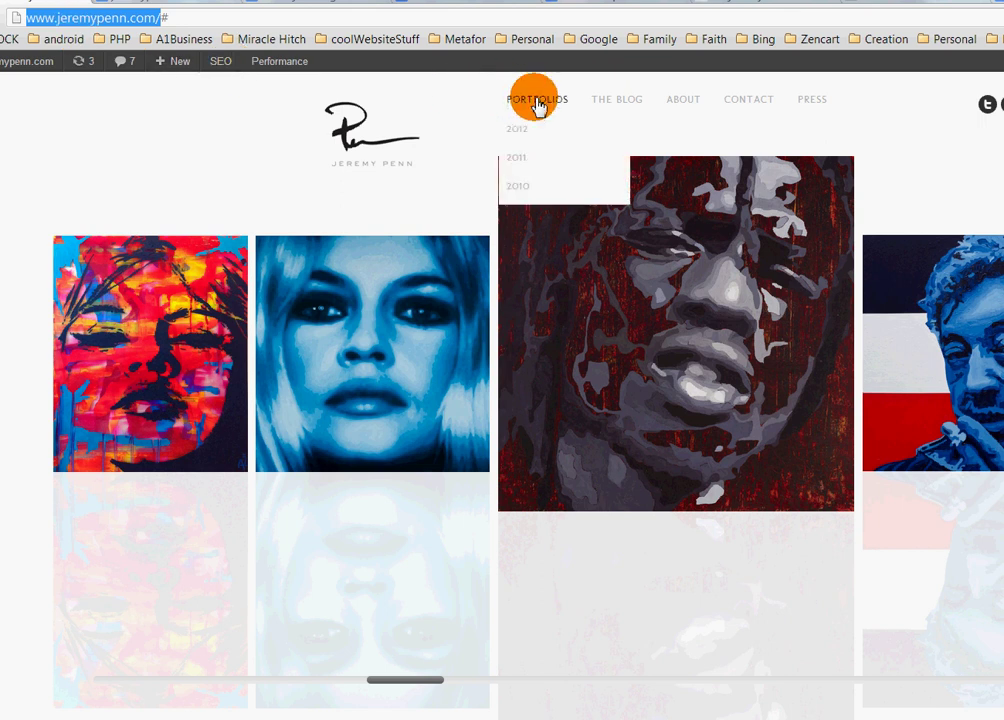
click(538, 106)
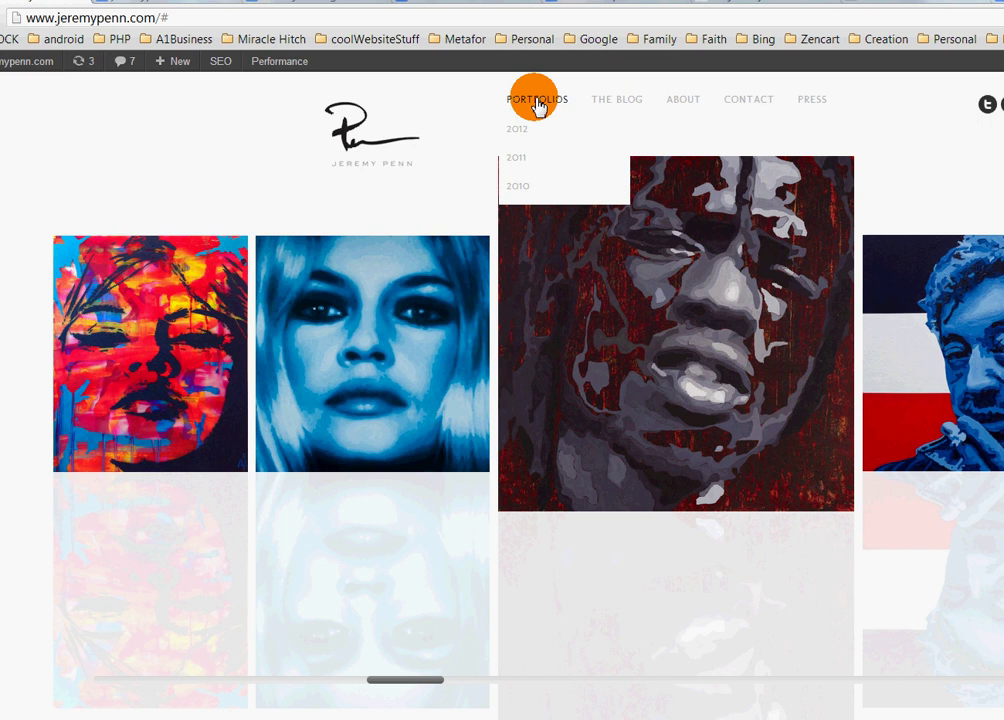
drag(507, 99, 554, 99)
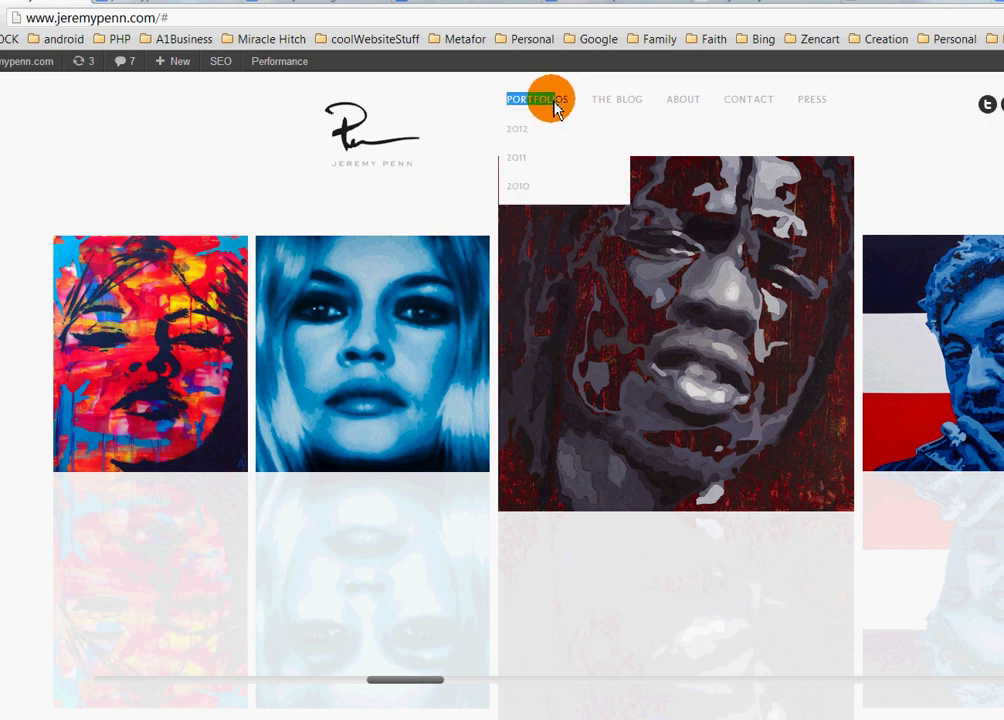
Remove the trailing # from the address and reload the homepage to view the Portfolios sub-pages.
double_click(164, 18)
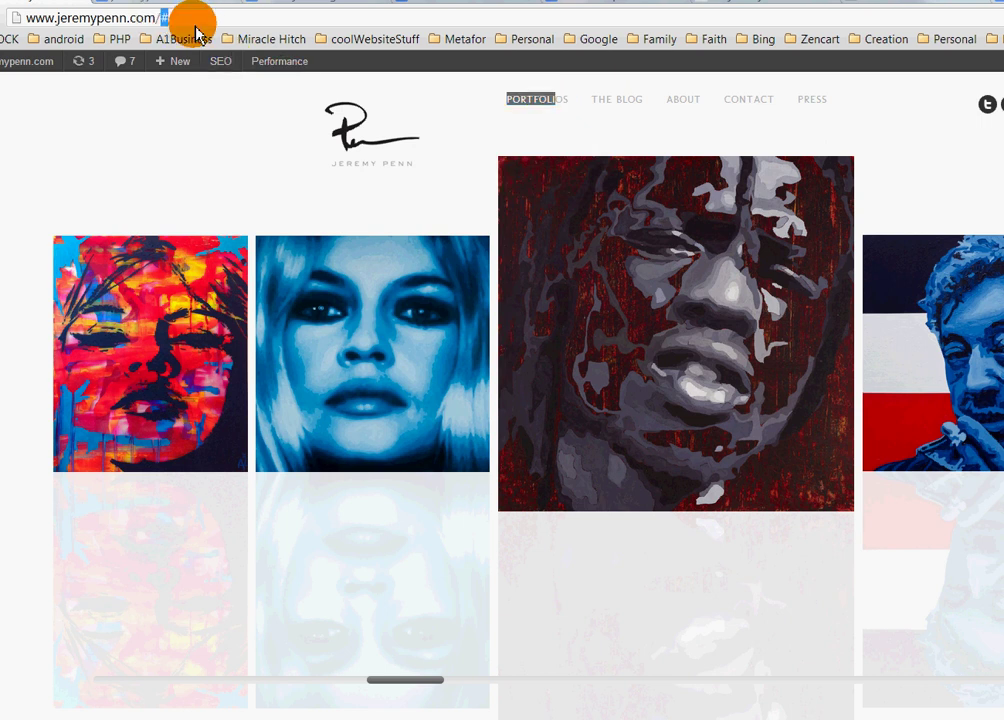
key(BackSpace)
key(Return)
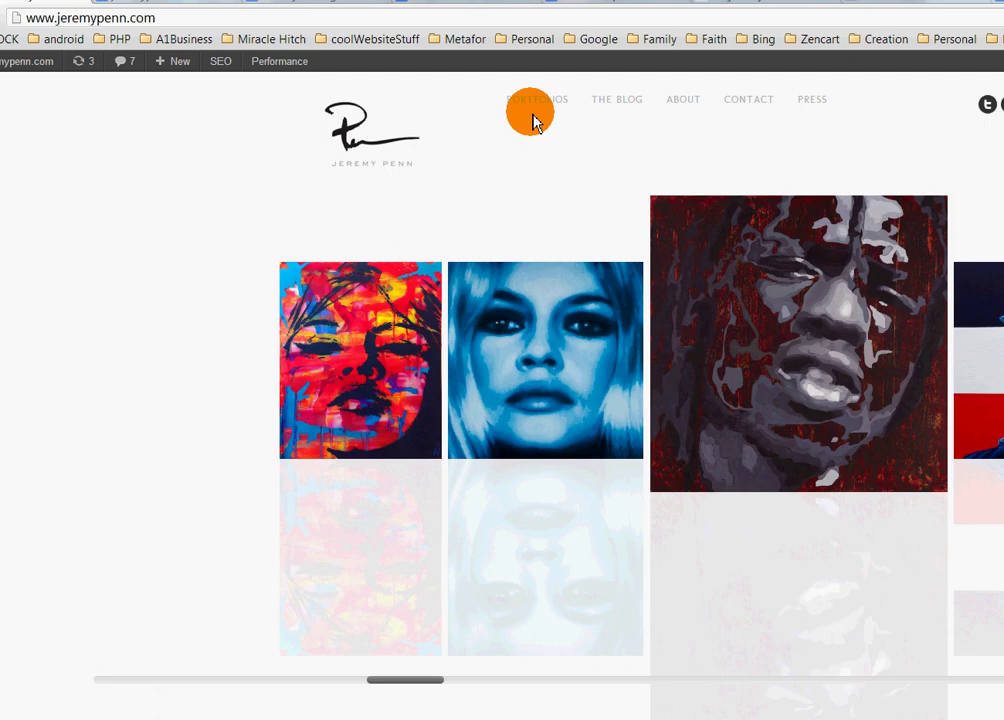
mouse_move(538, 106)
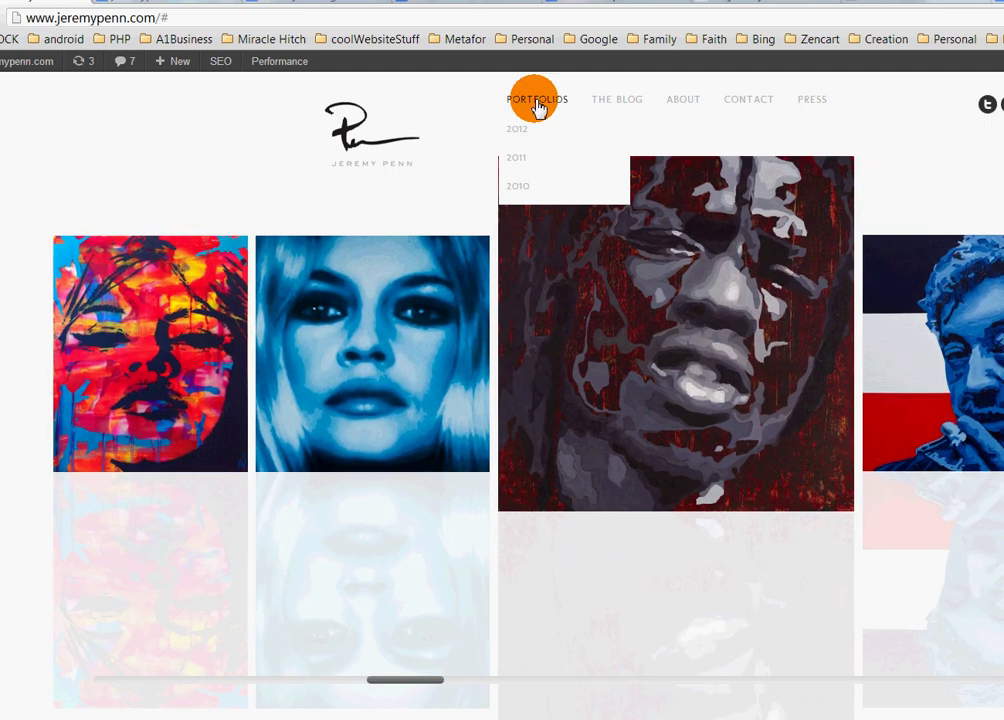
drag(175, 19, 161, 19)
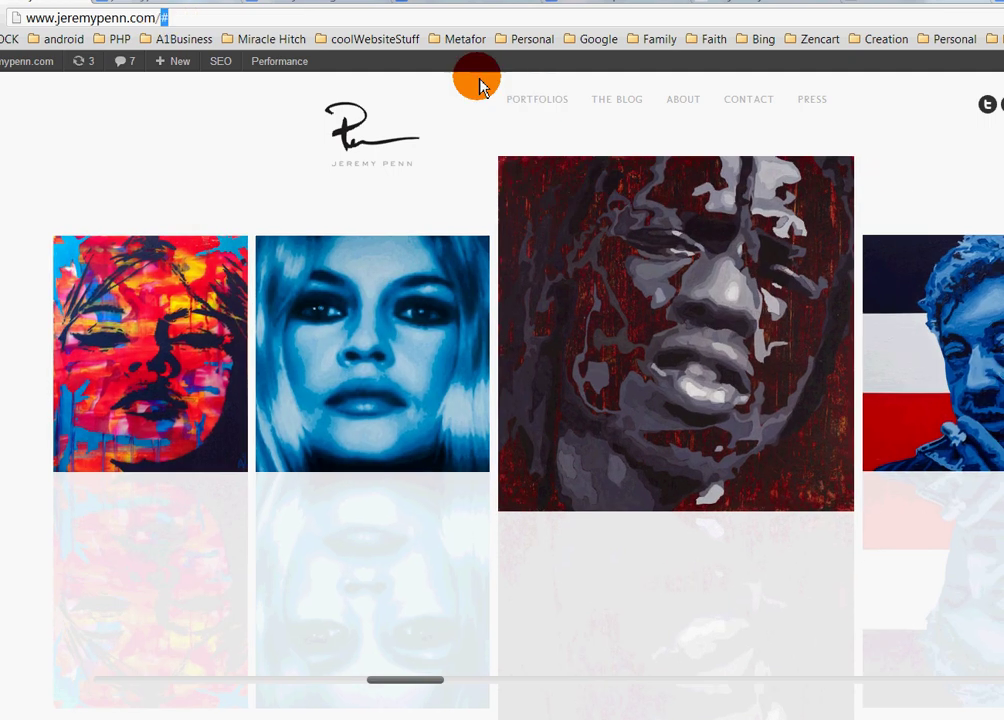
mouse_move(543, 106)
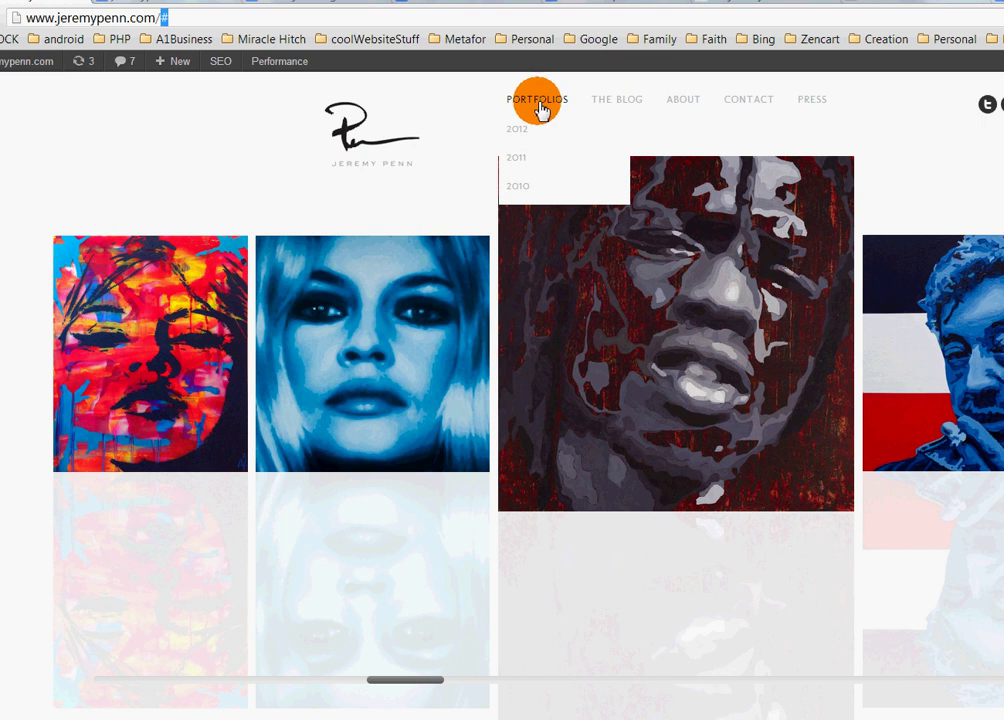